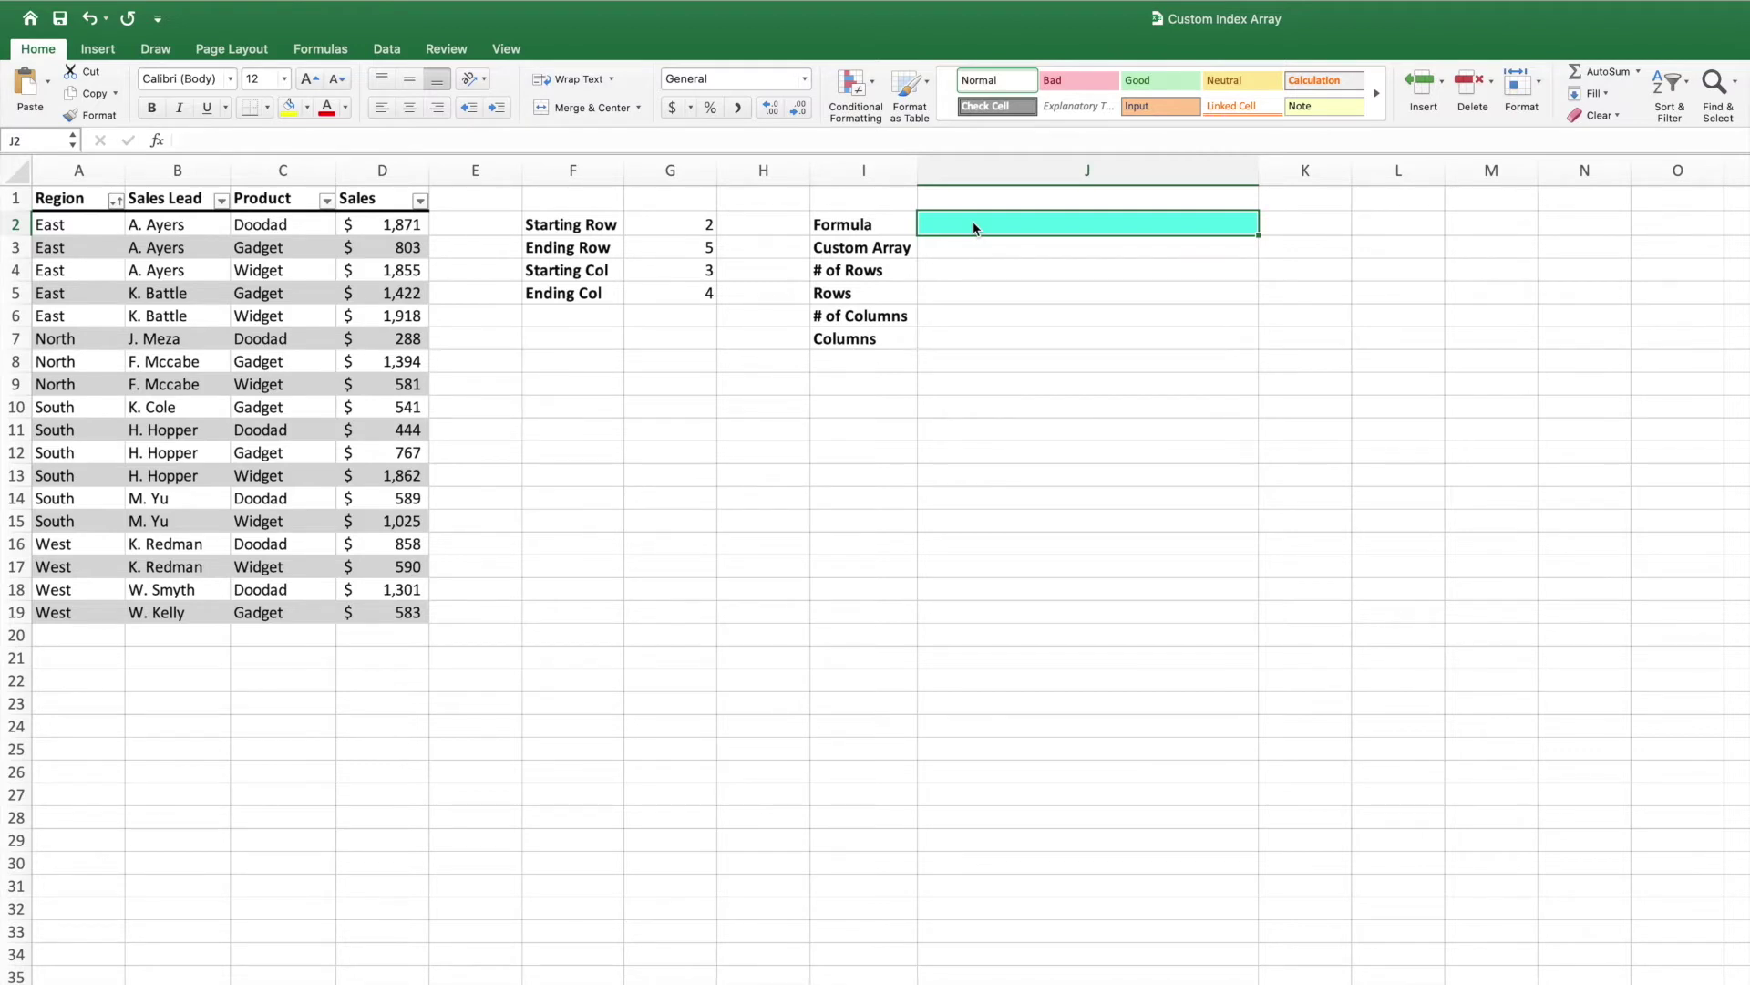
pyautogui.write('=index(')
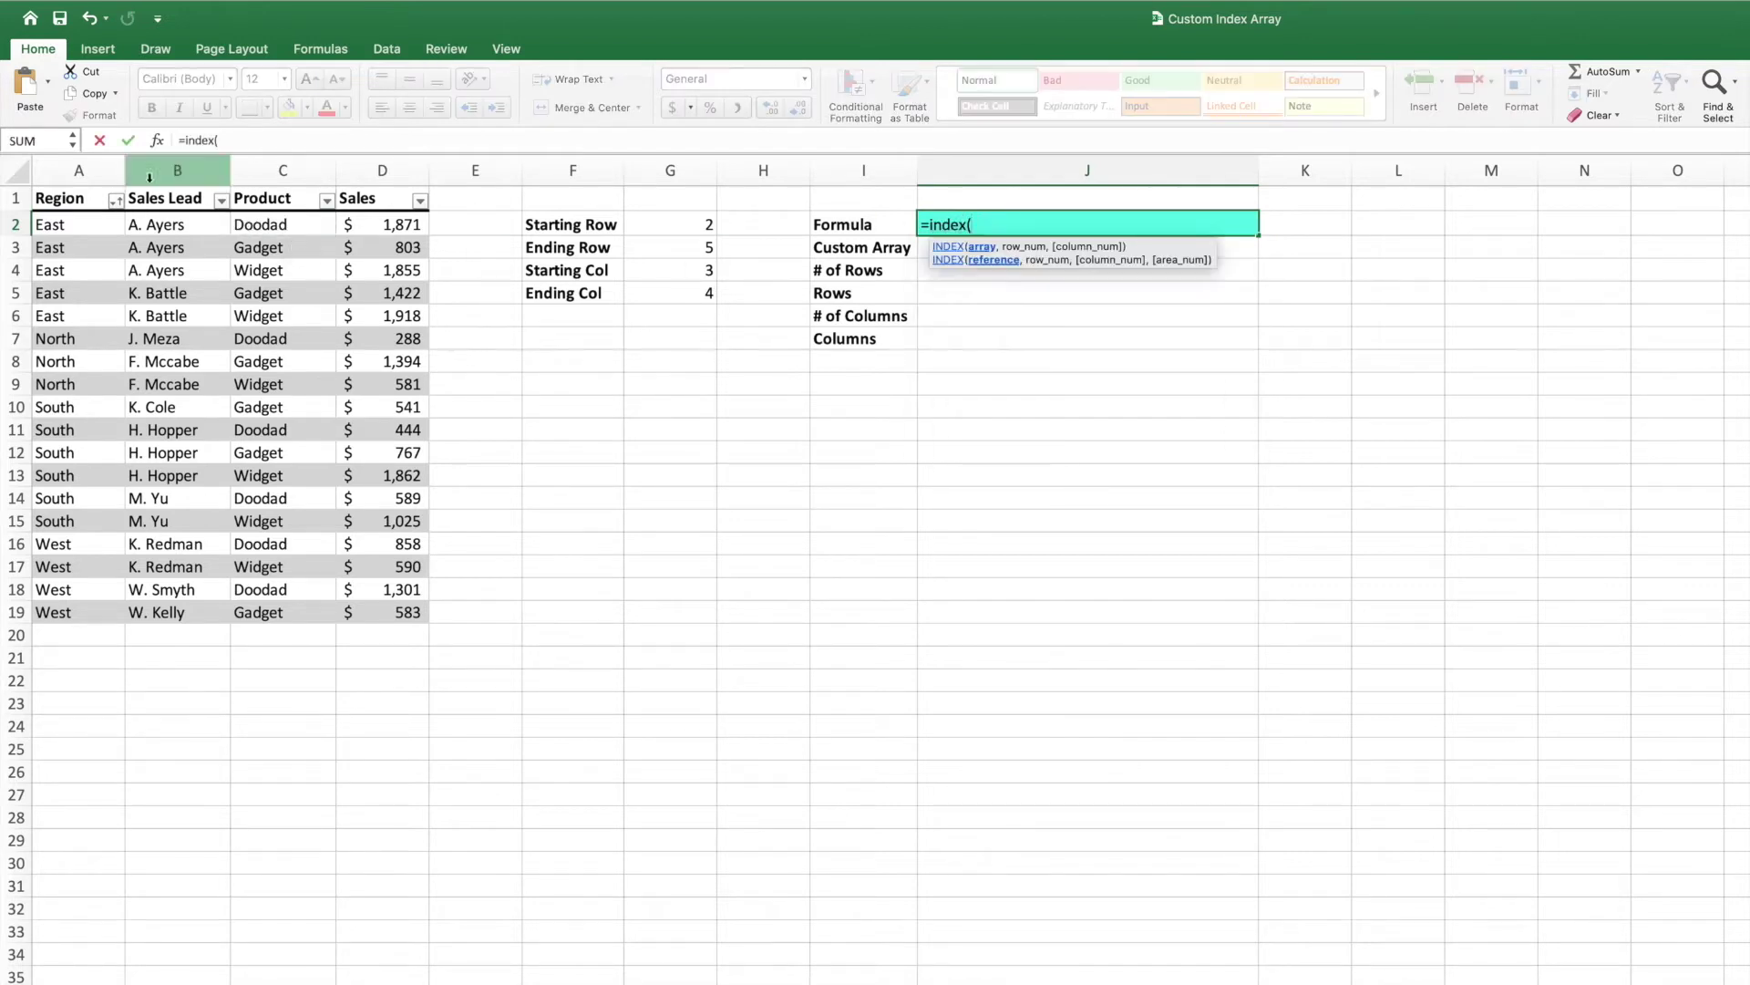
# Step: Enter =INDEX(A:D,G2,G4) in J2 so it returns Doodad
pyautogui.moveTo(77, 169); pyautogui.dragTo(352, 172)
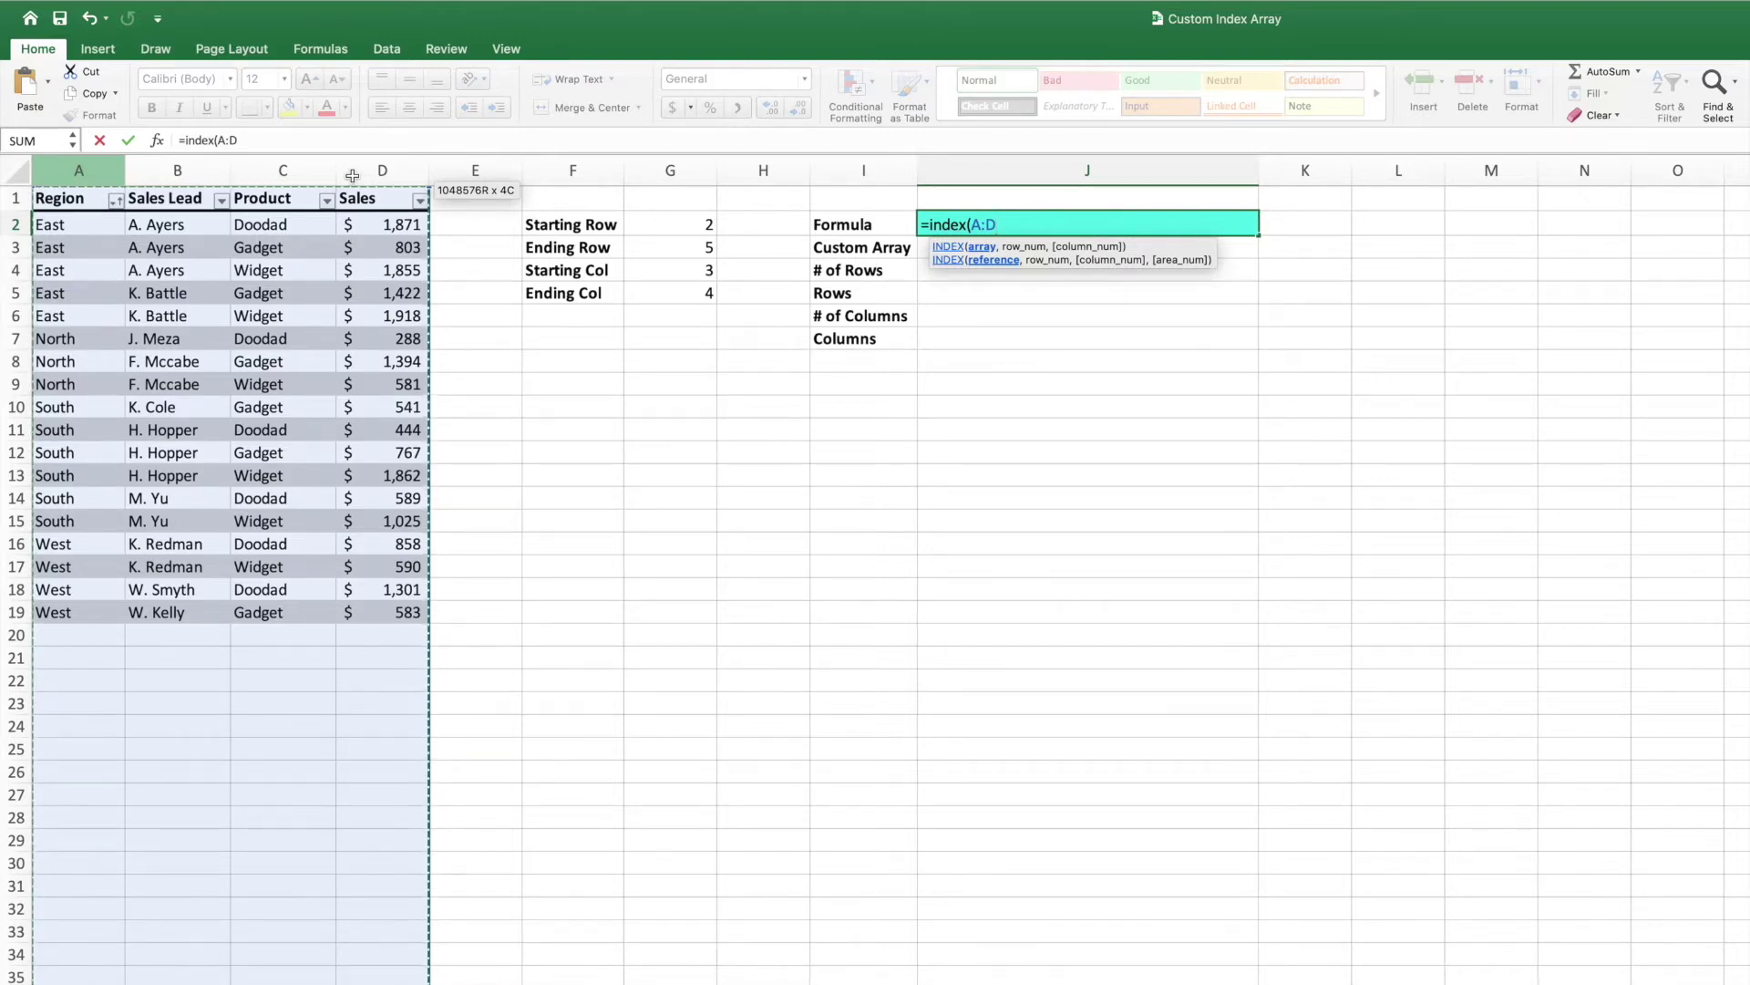
pyautogui.write(',')
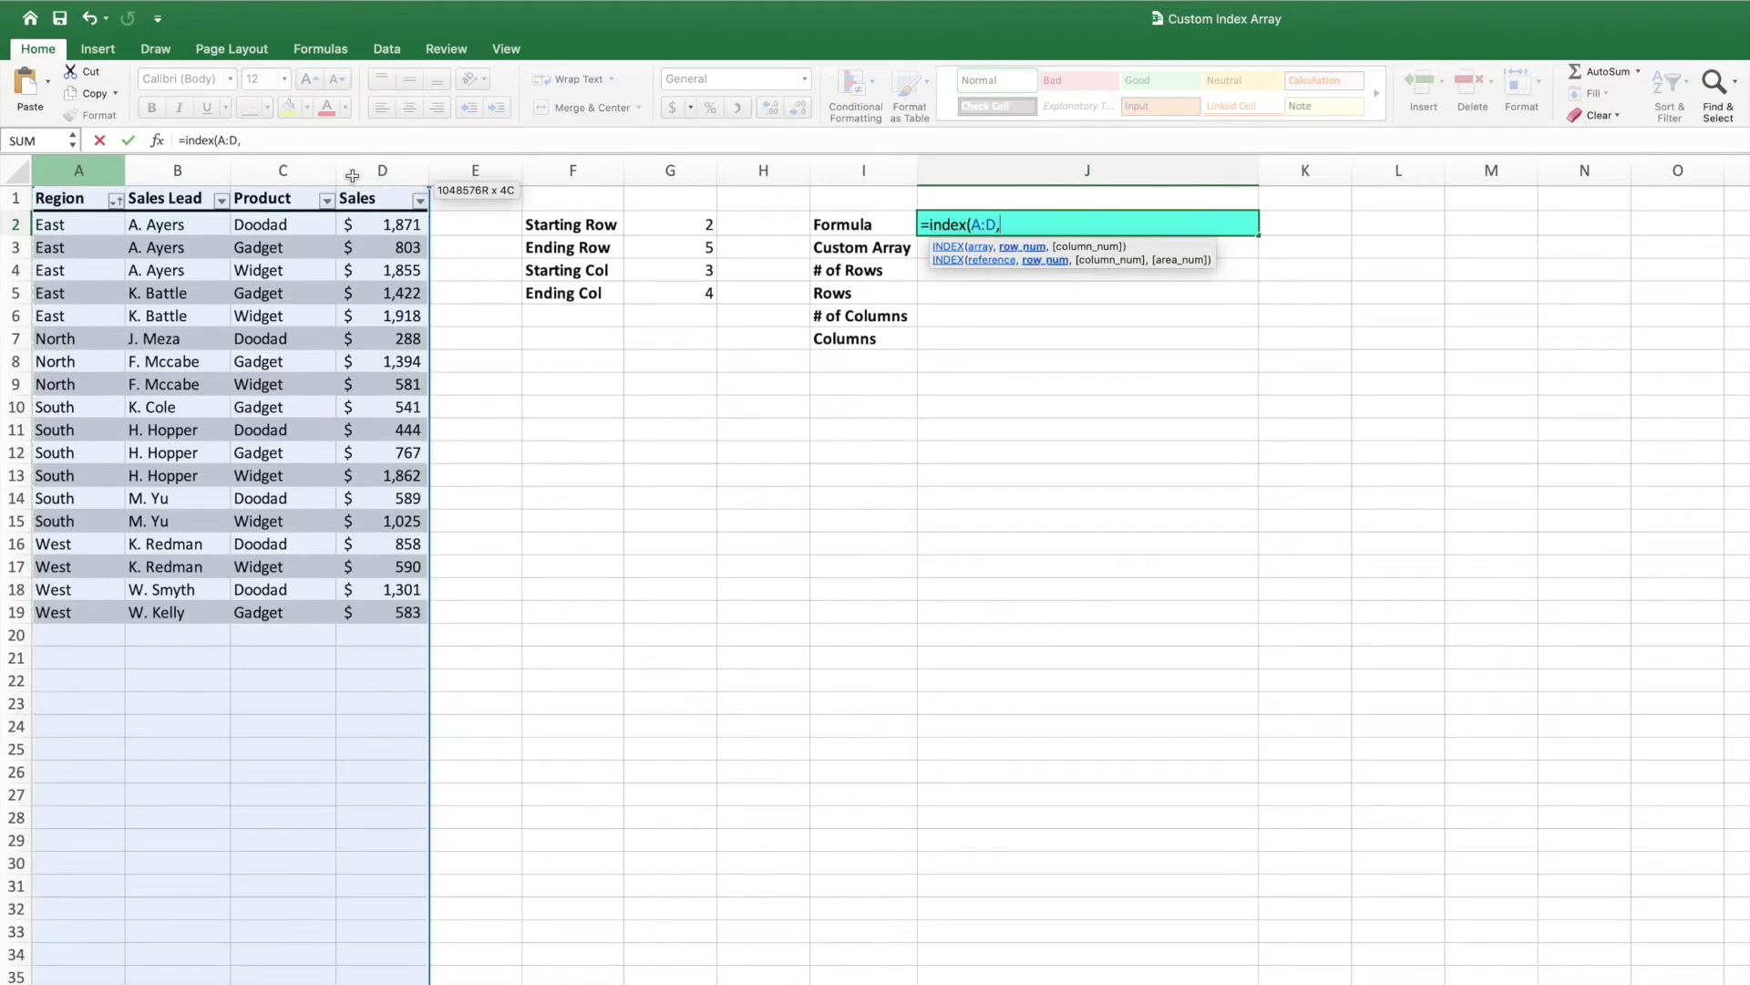
pyautogui.click(676, 223)
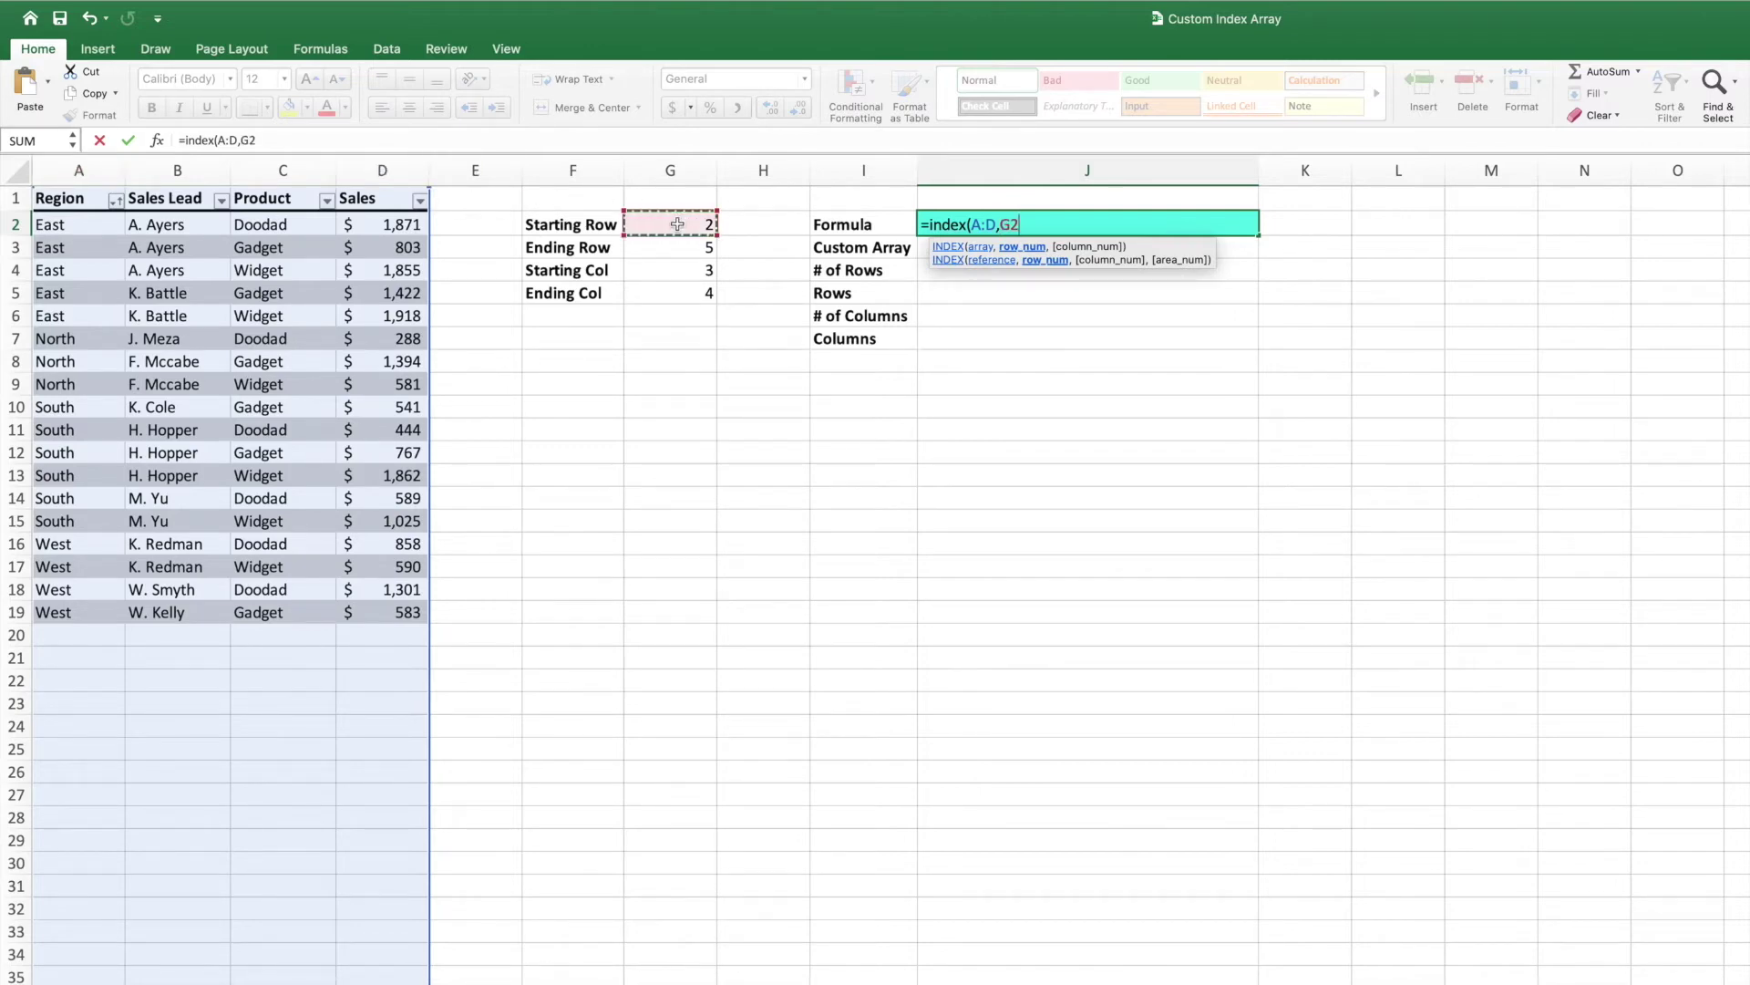
pyautogui.write(',')
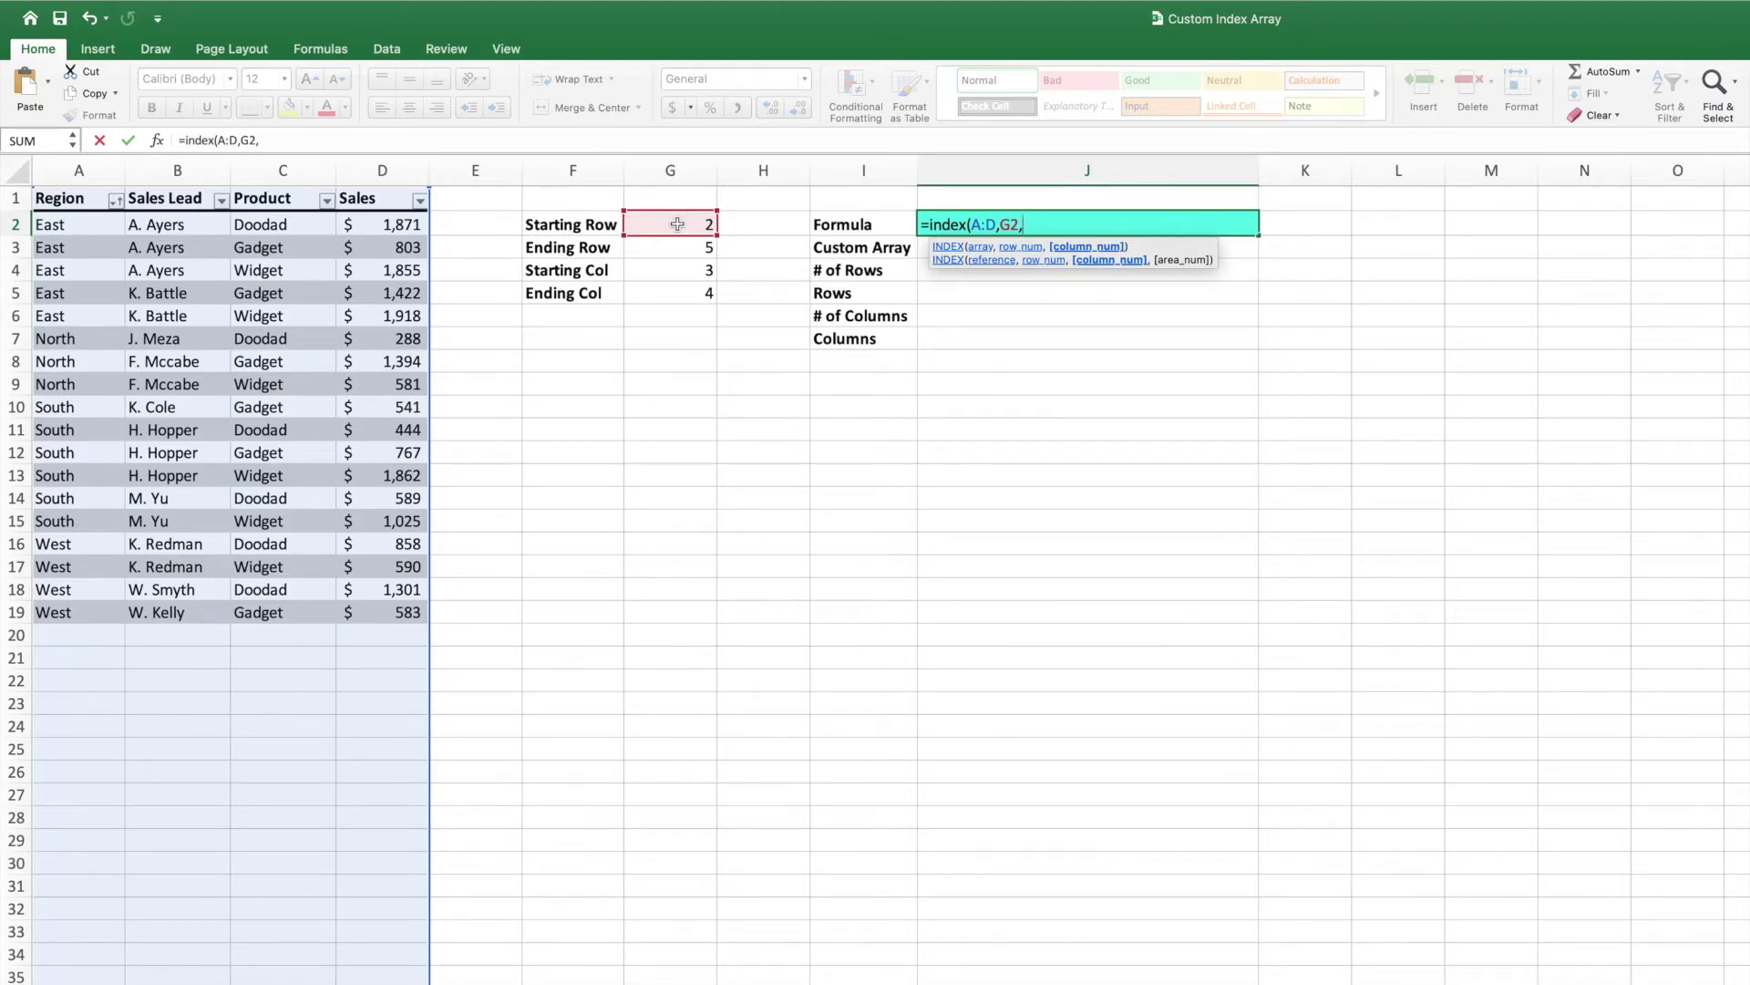
pyautogui.click(679, 271)
pyautogui.write(')')
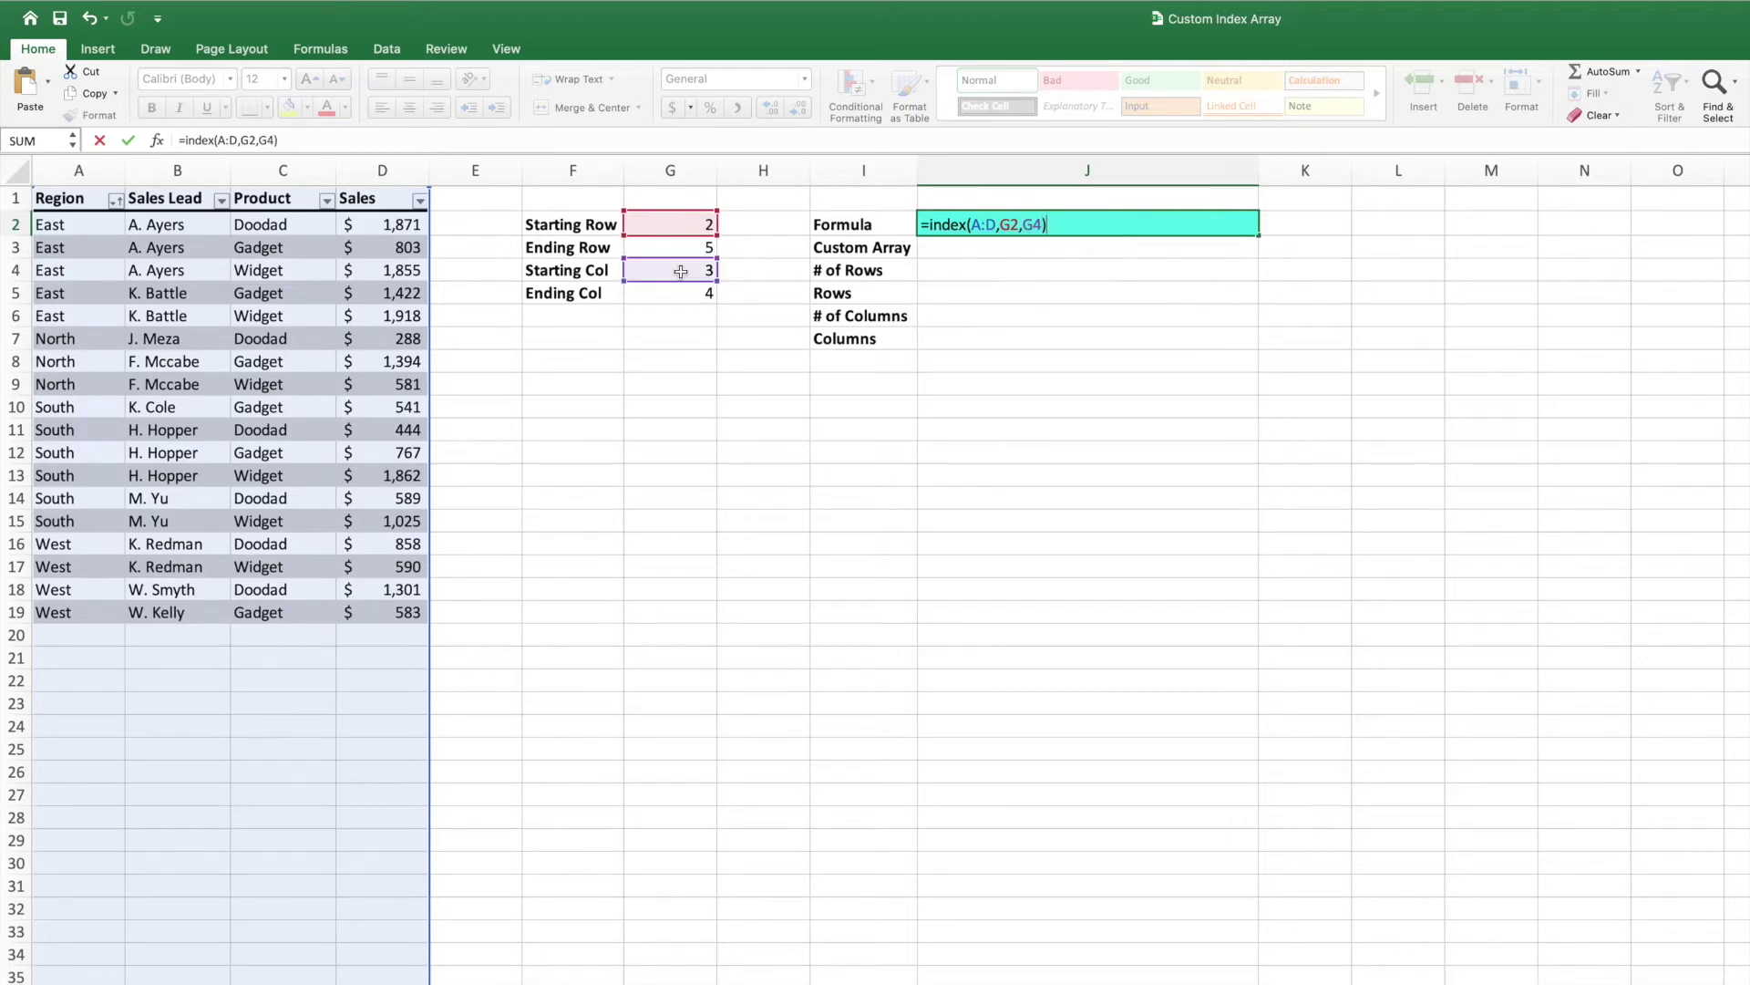
pyautogui.press('Return')
pyautogui.press('Up')
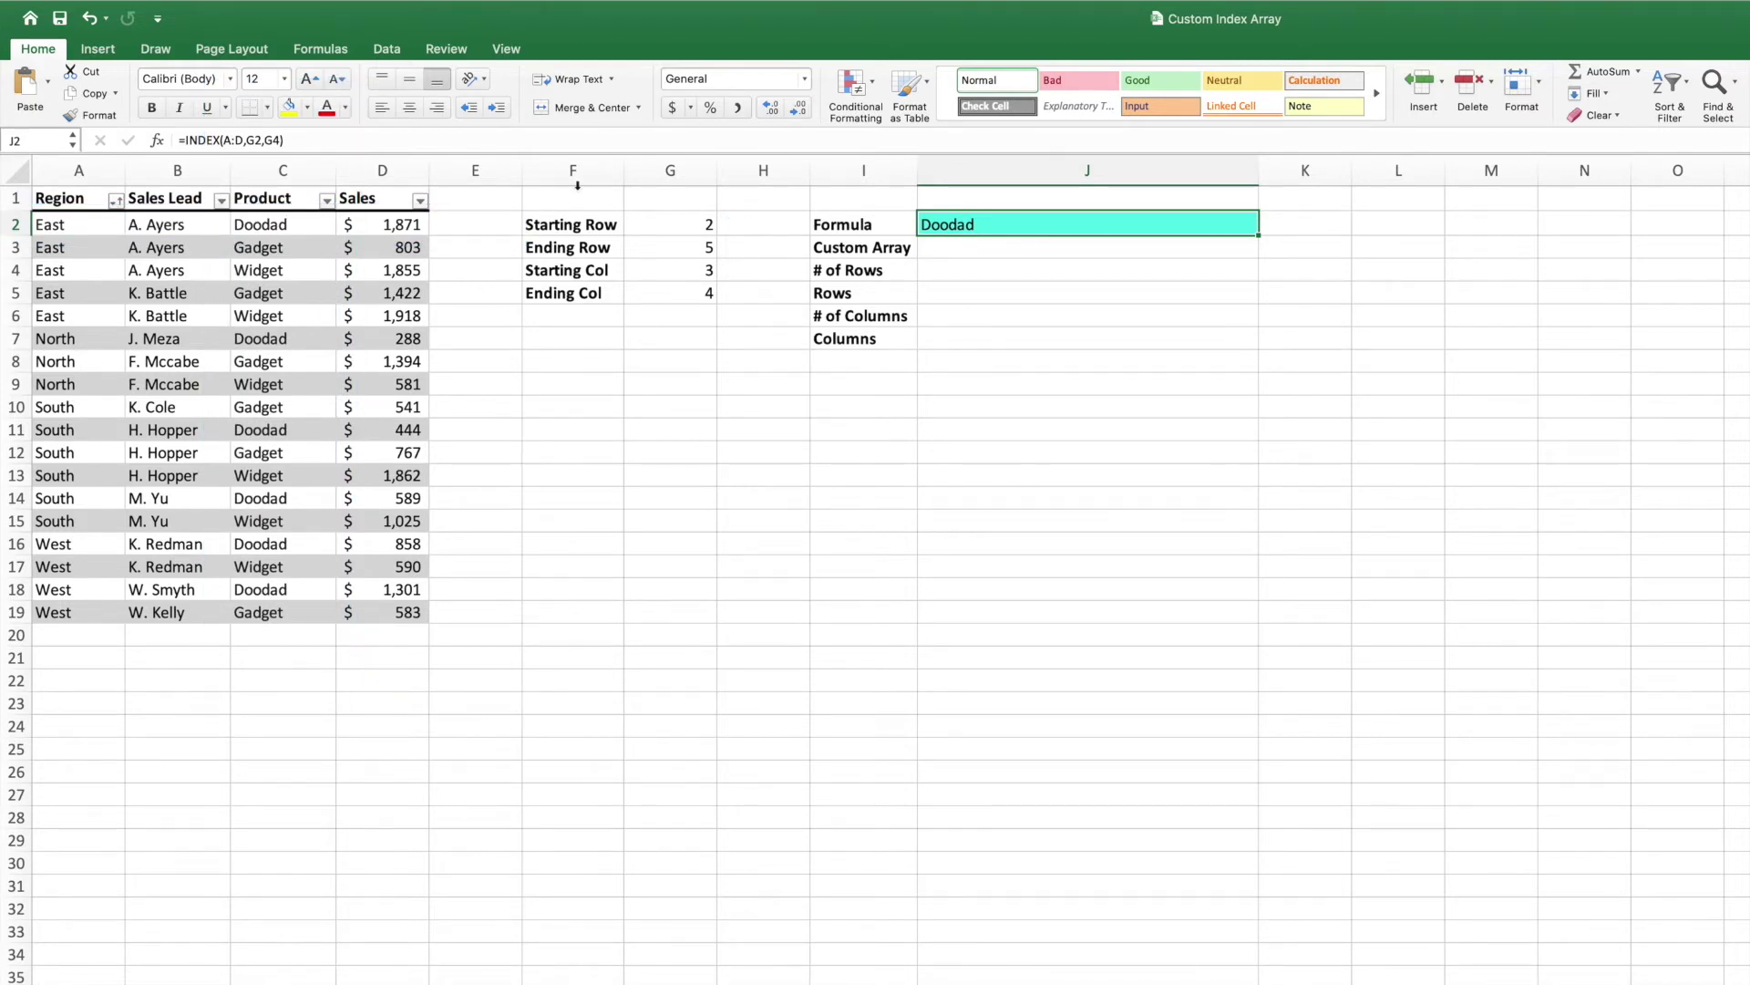
# Step: Extend J2 to =INDEX(A:D,G2,G4):INDEX(A:D,G3,G5), committed as an array formula
pyautogui.click(519, 141)
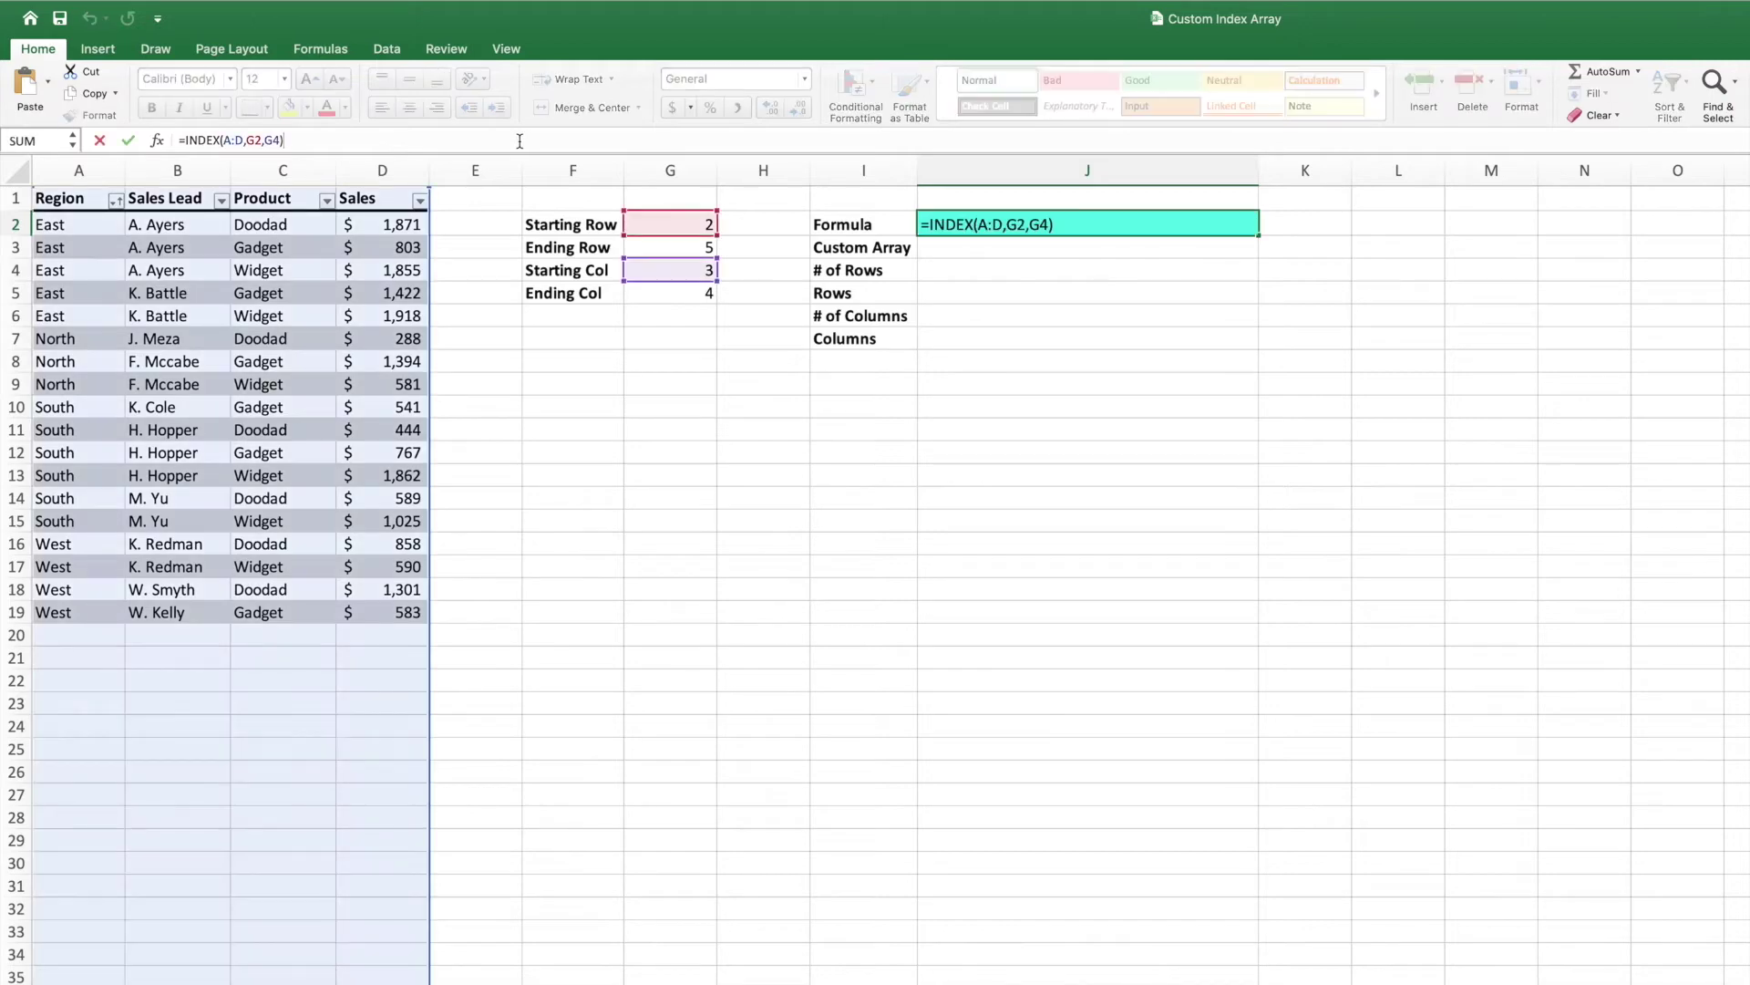
pyautogui.write(':index')
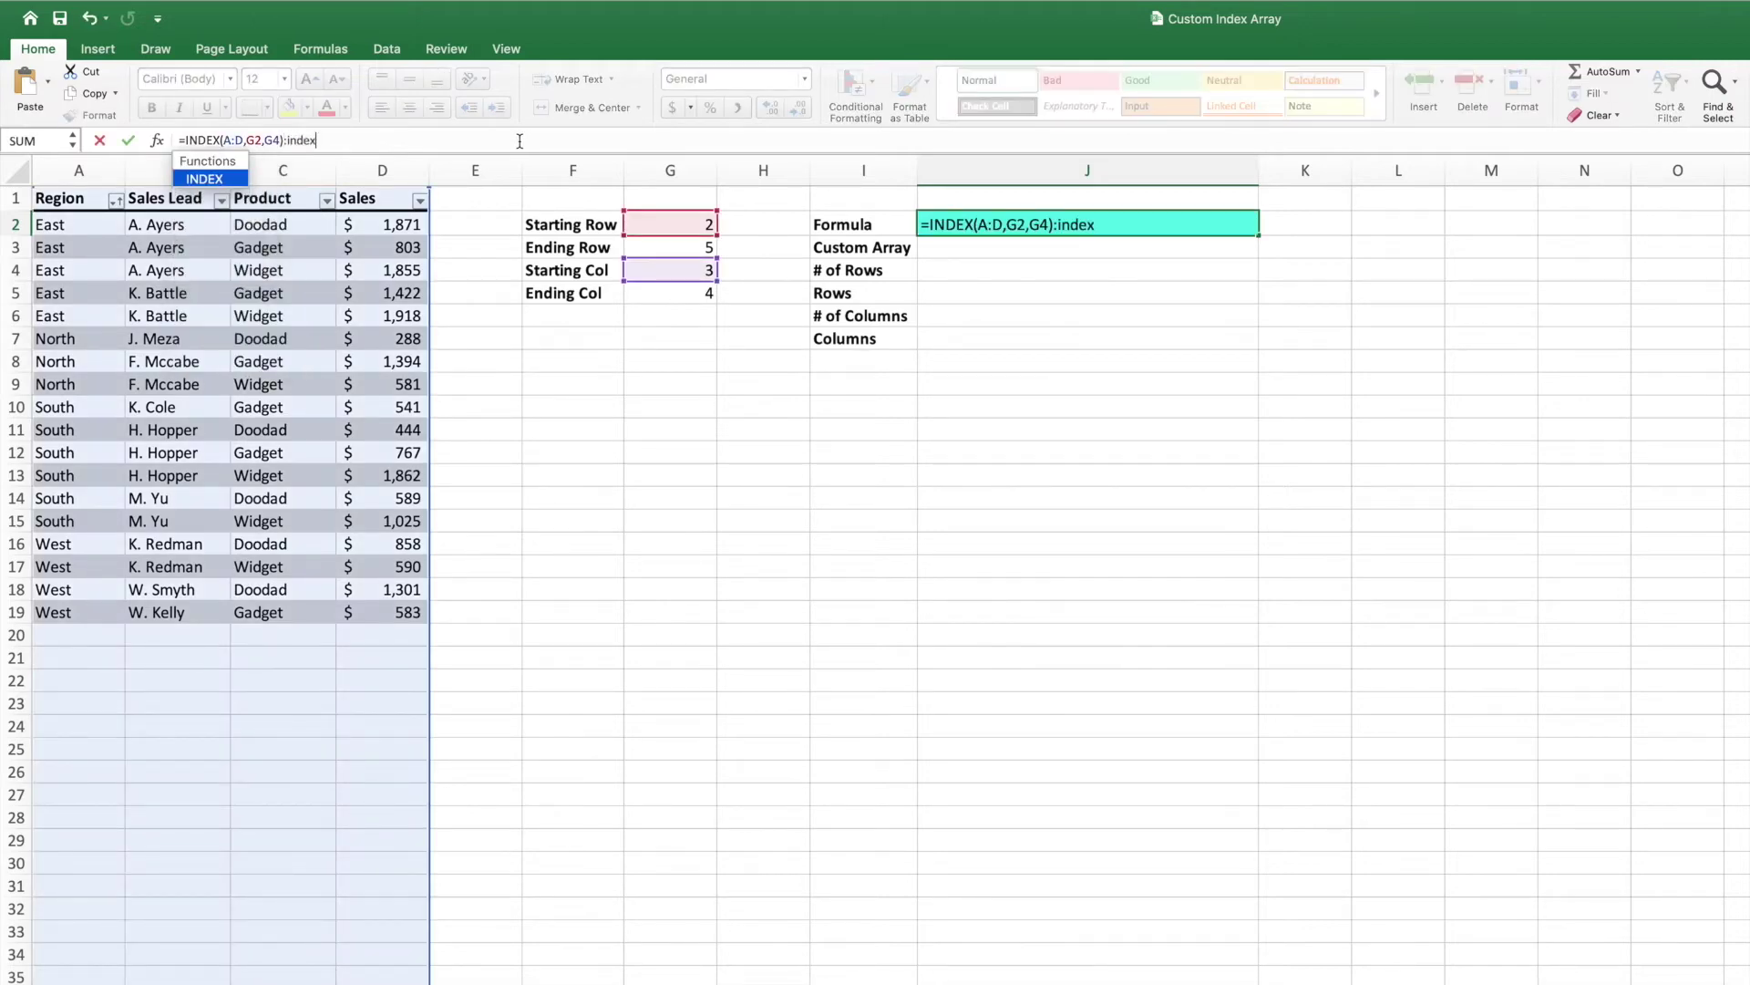
pyautogui.write('(')
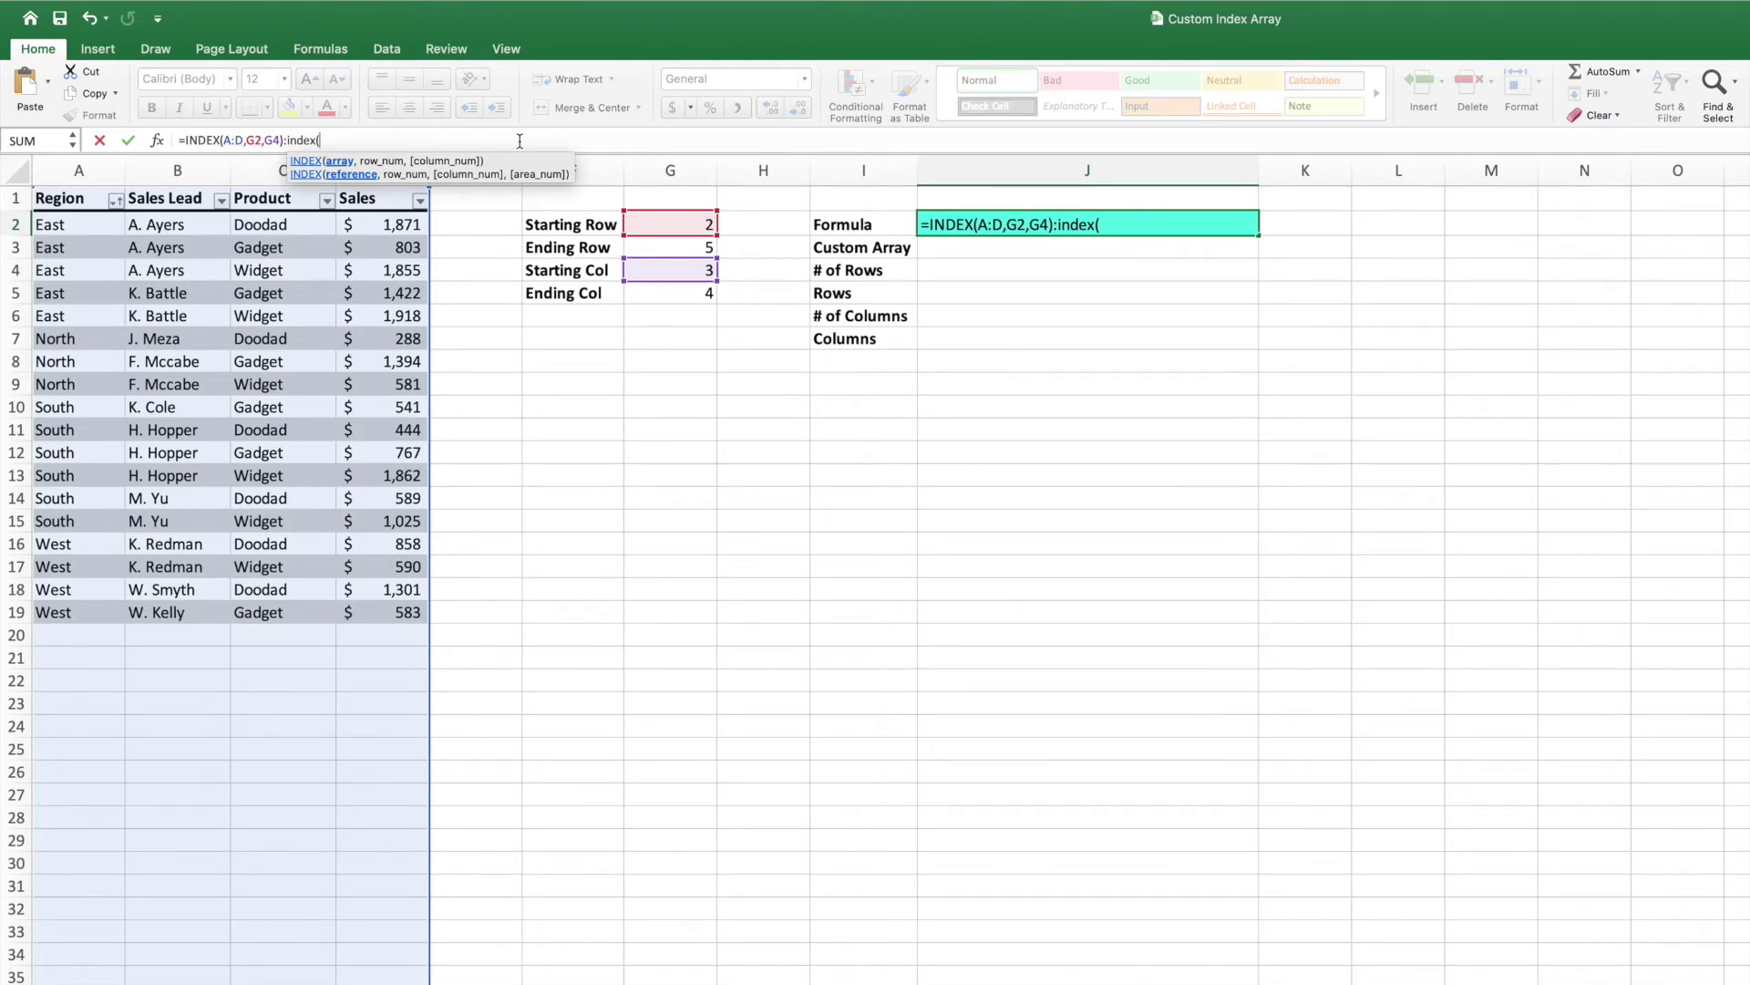
pyautogui.click(79, 170)
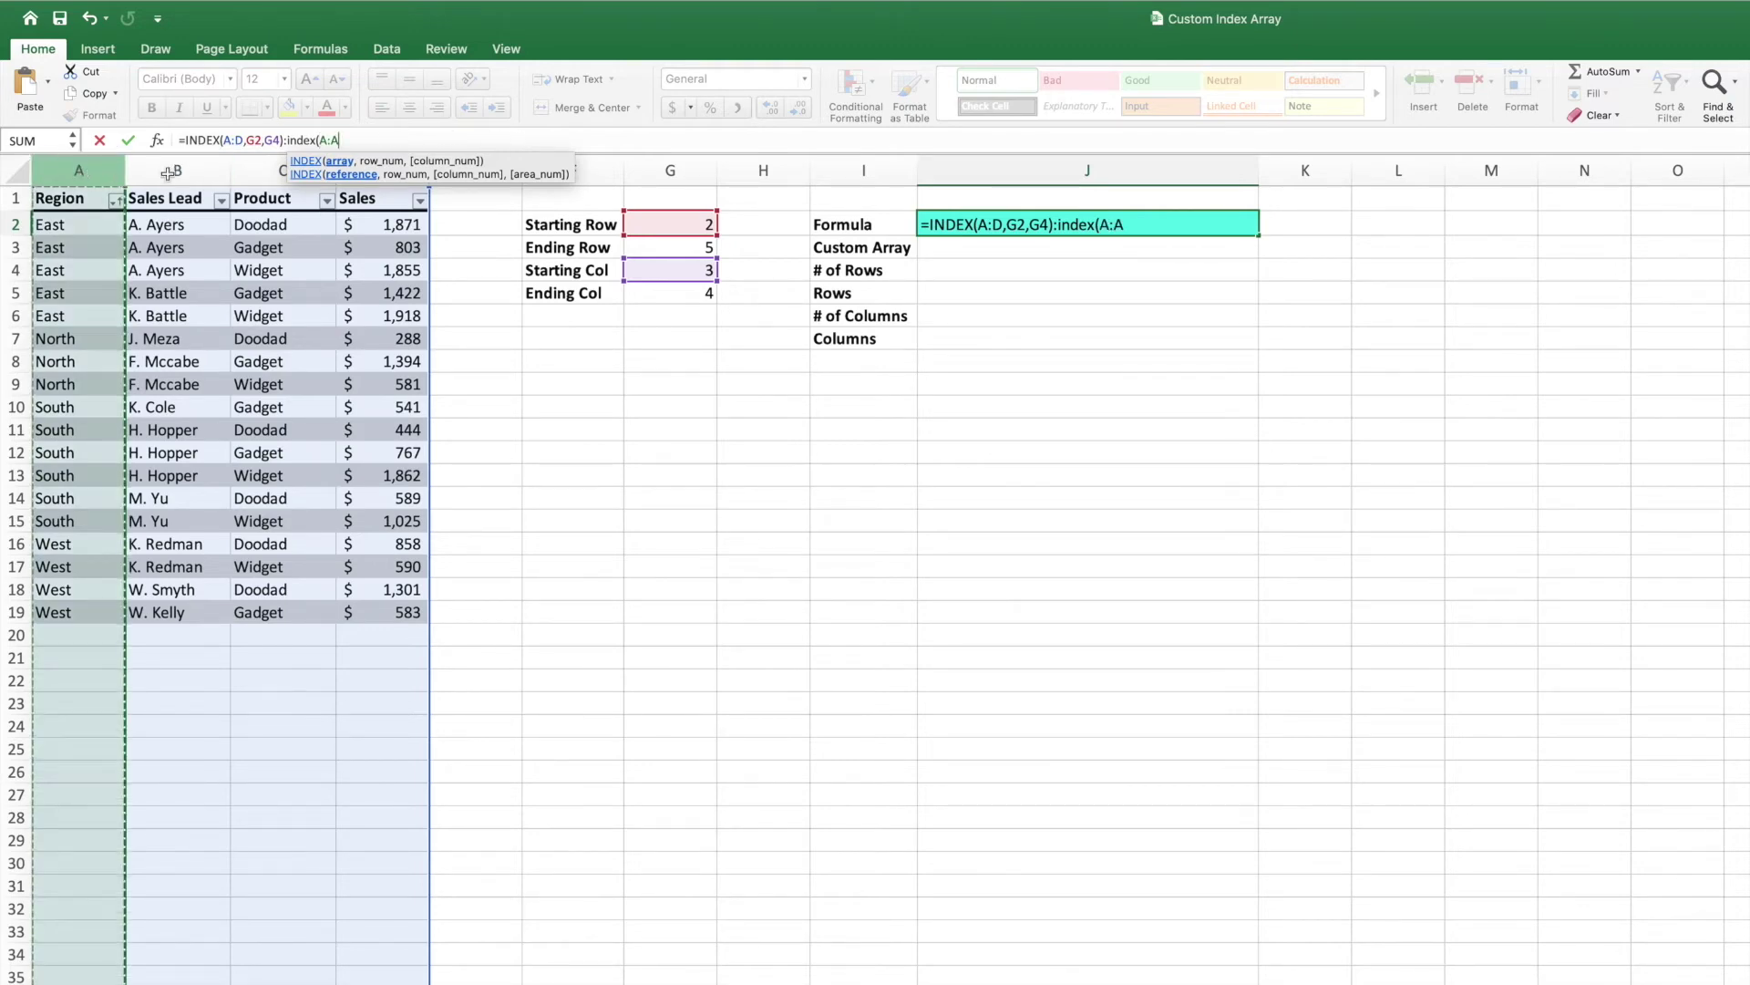
pyautogui.moveTo(78, 169); pyautogui.dragTo(363, 175)
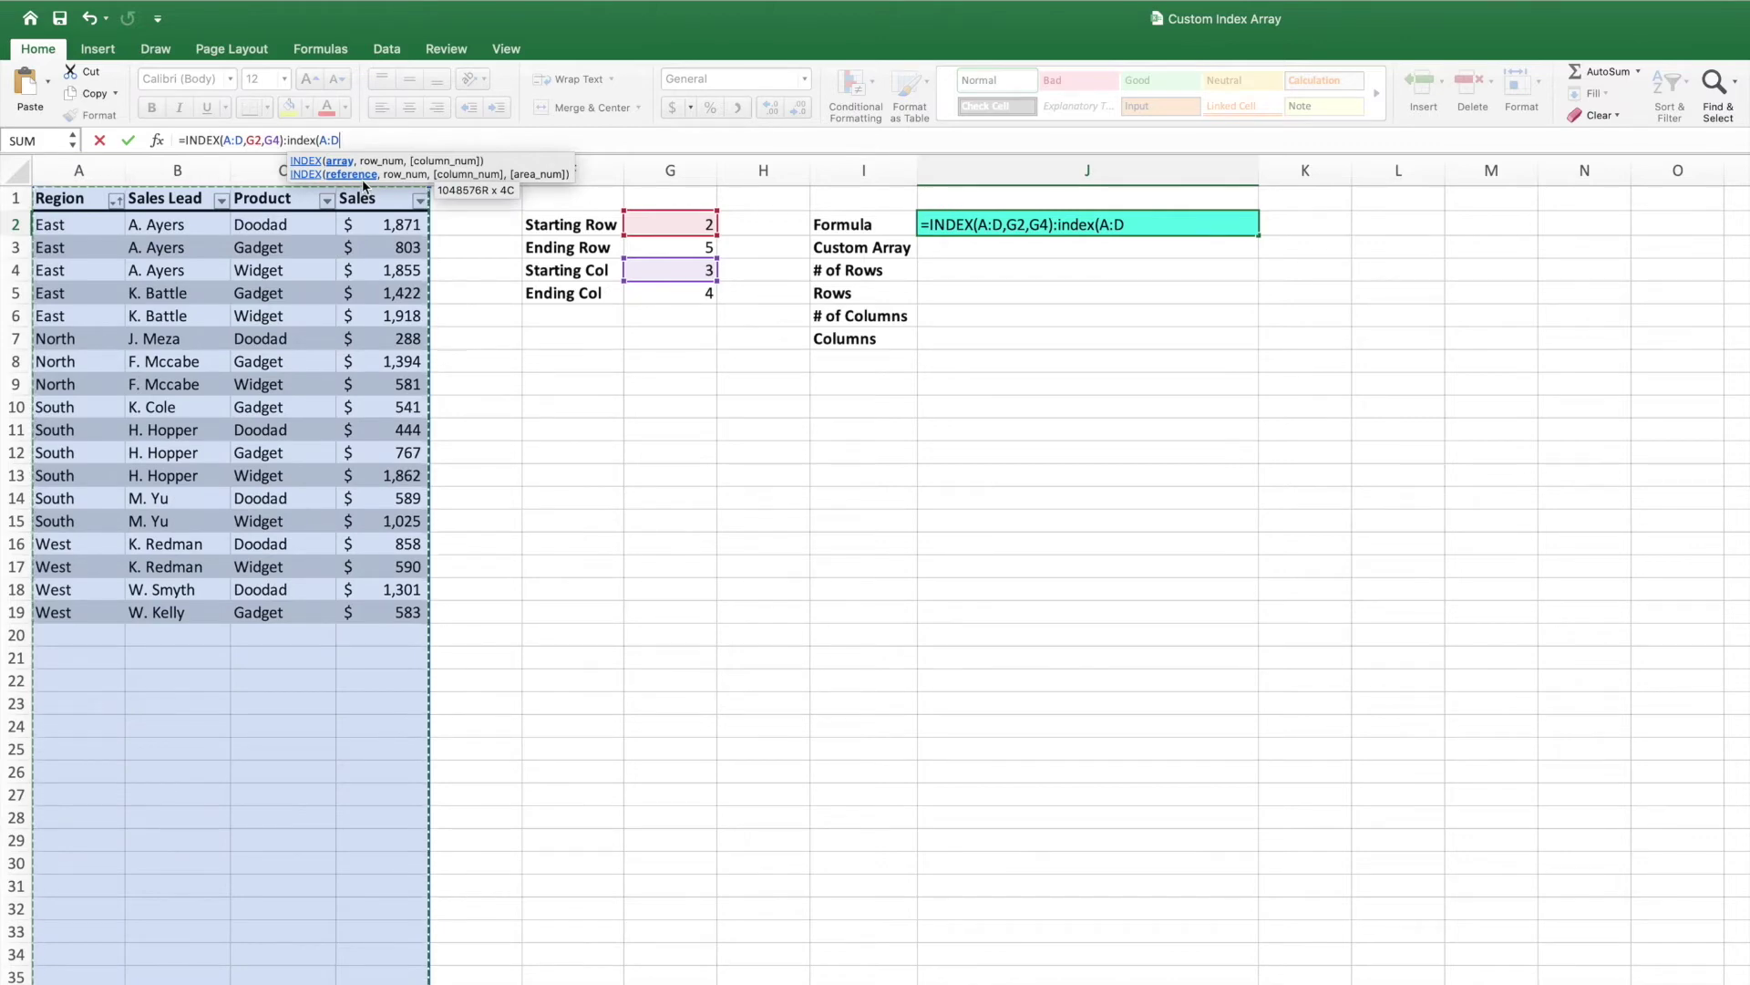
pyautogui.write(',')
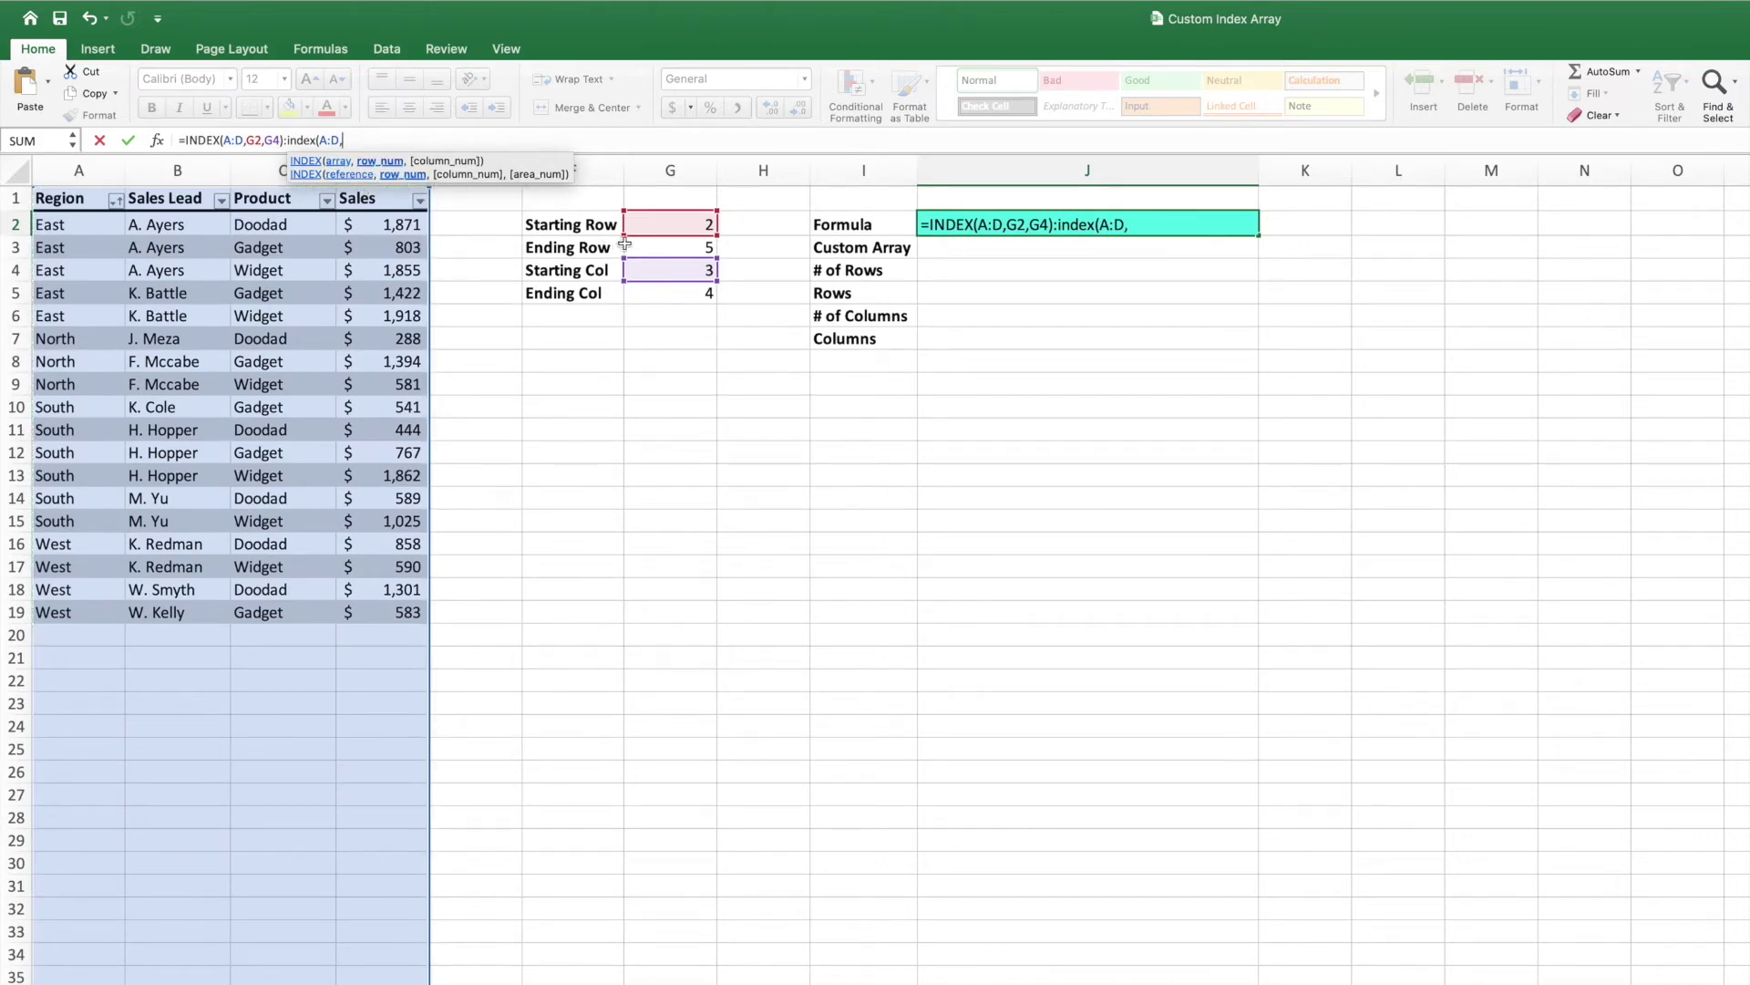
pyautogui.click(670, 247)
pyautogui.write(',')
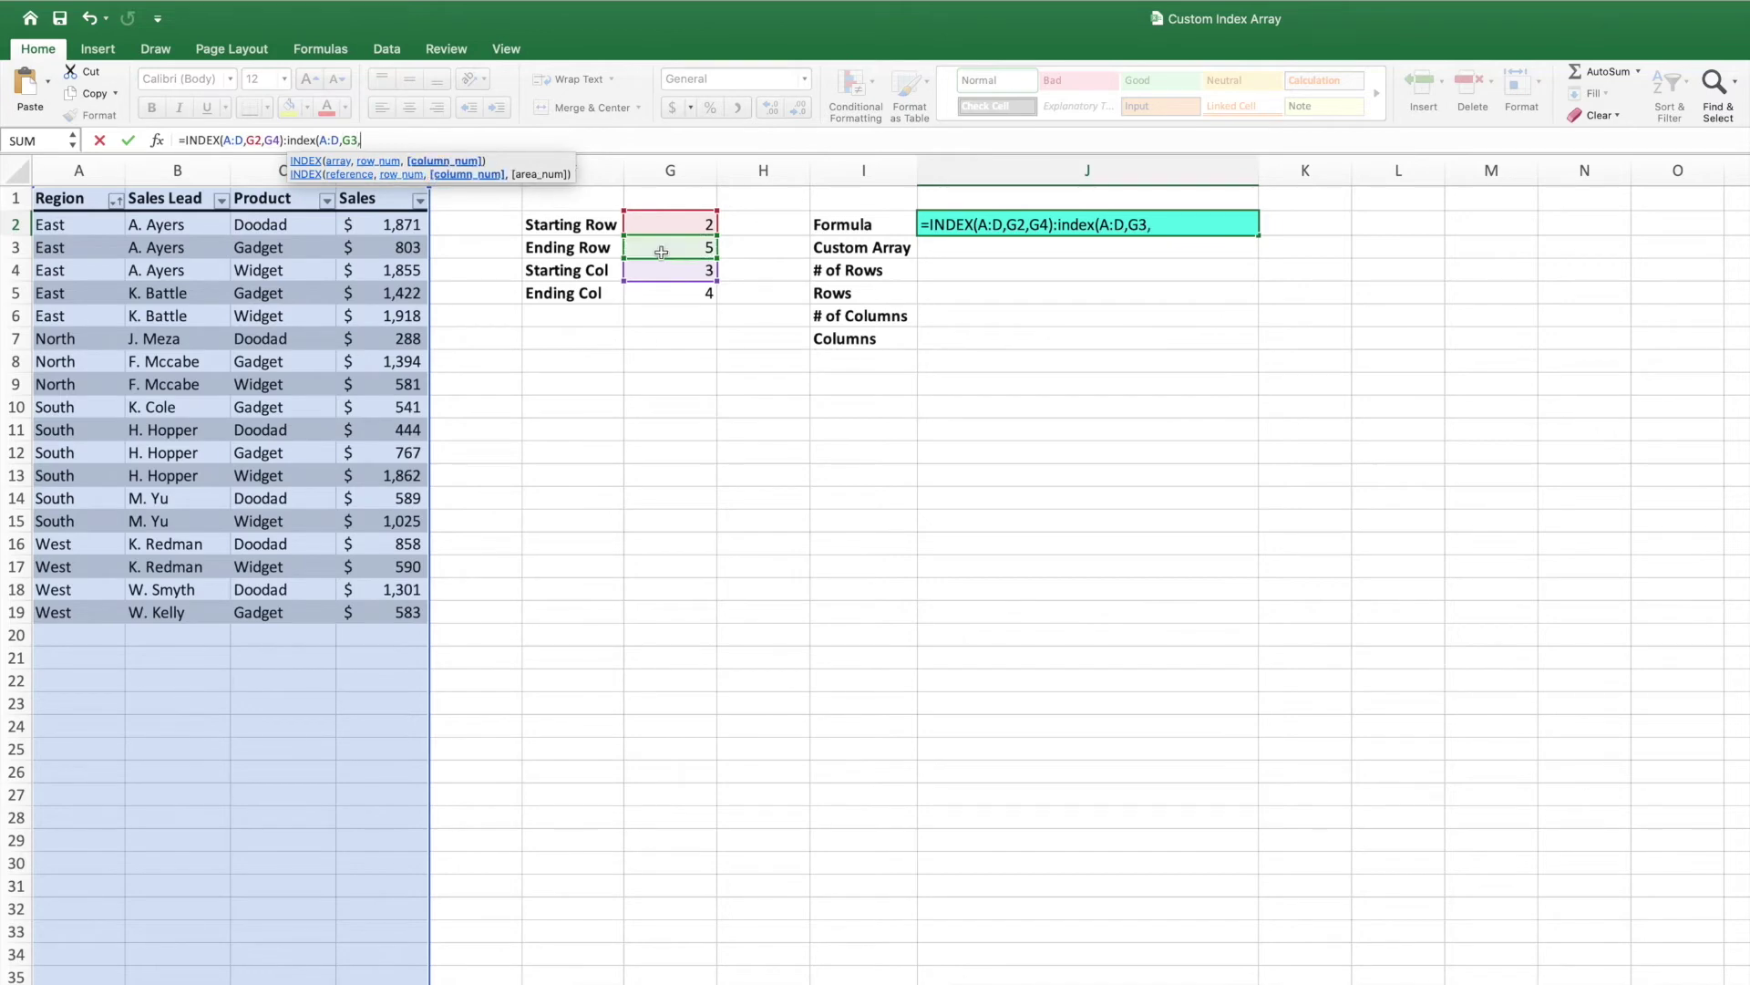
pyautogui.click(669, 295)
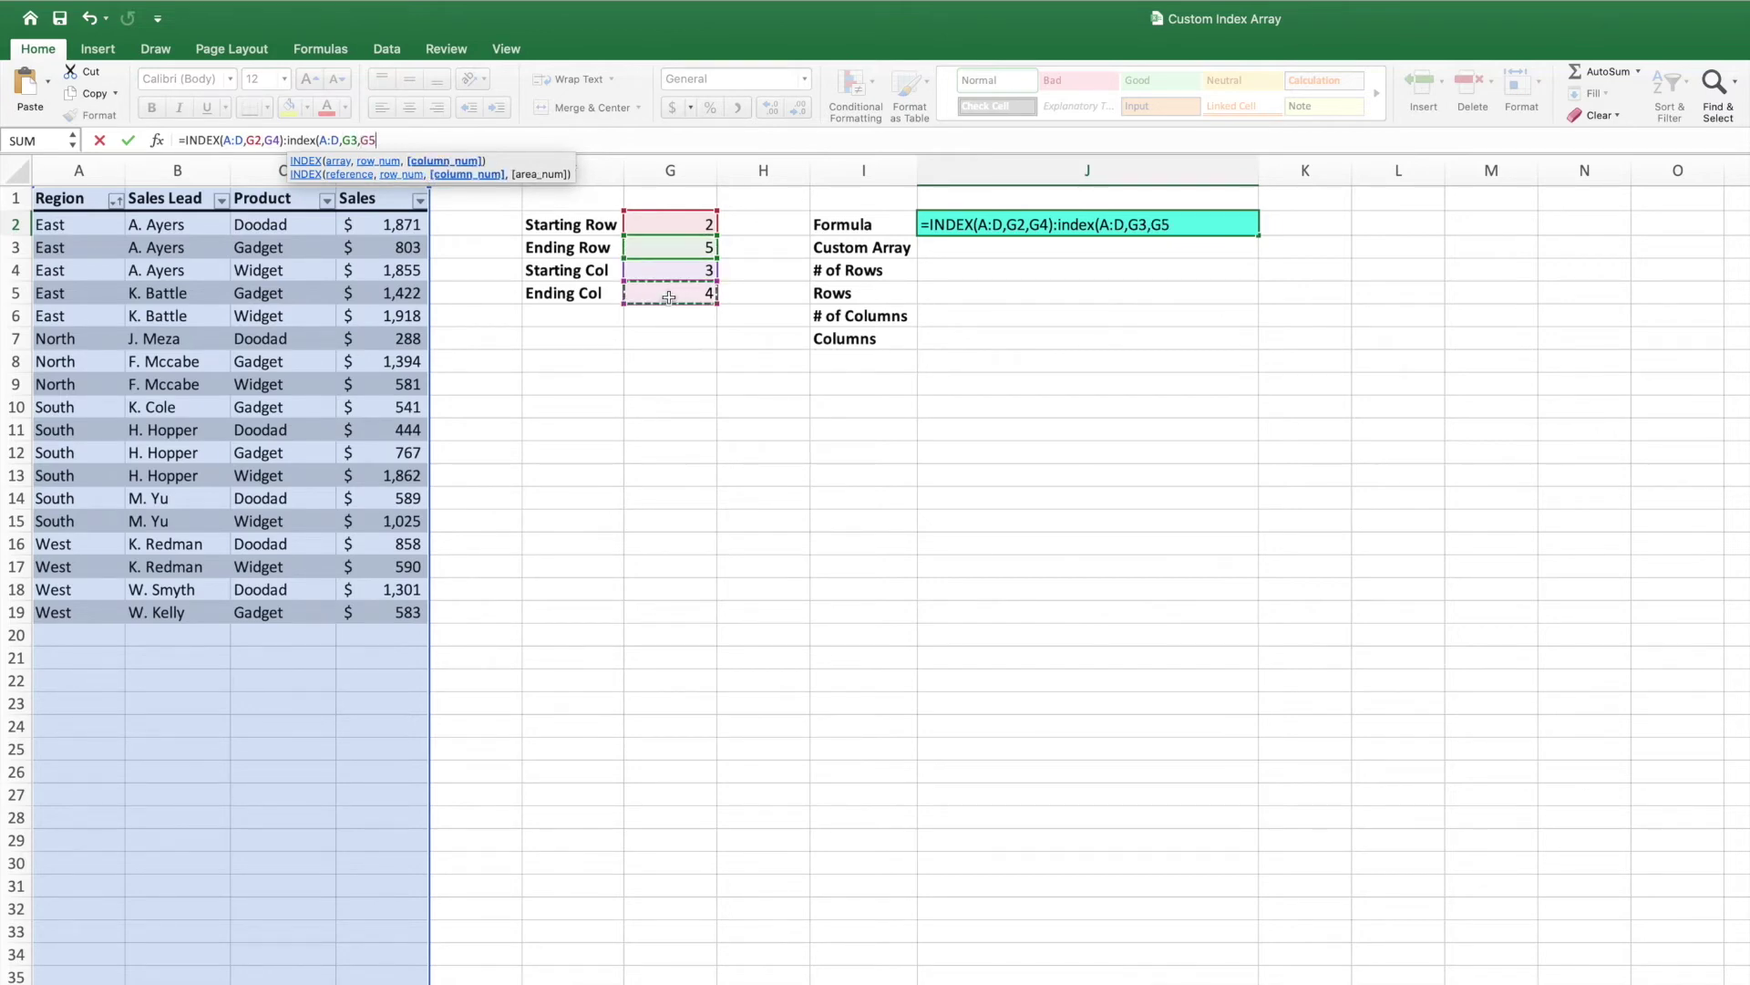
pyautogui.write(')')
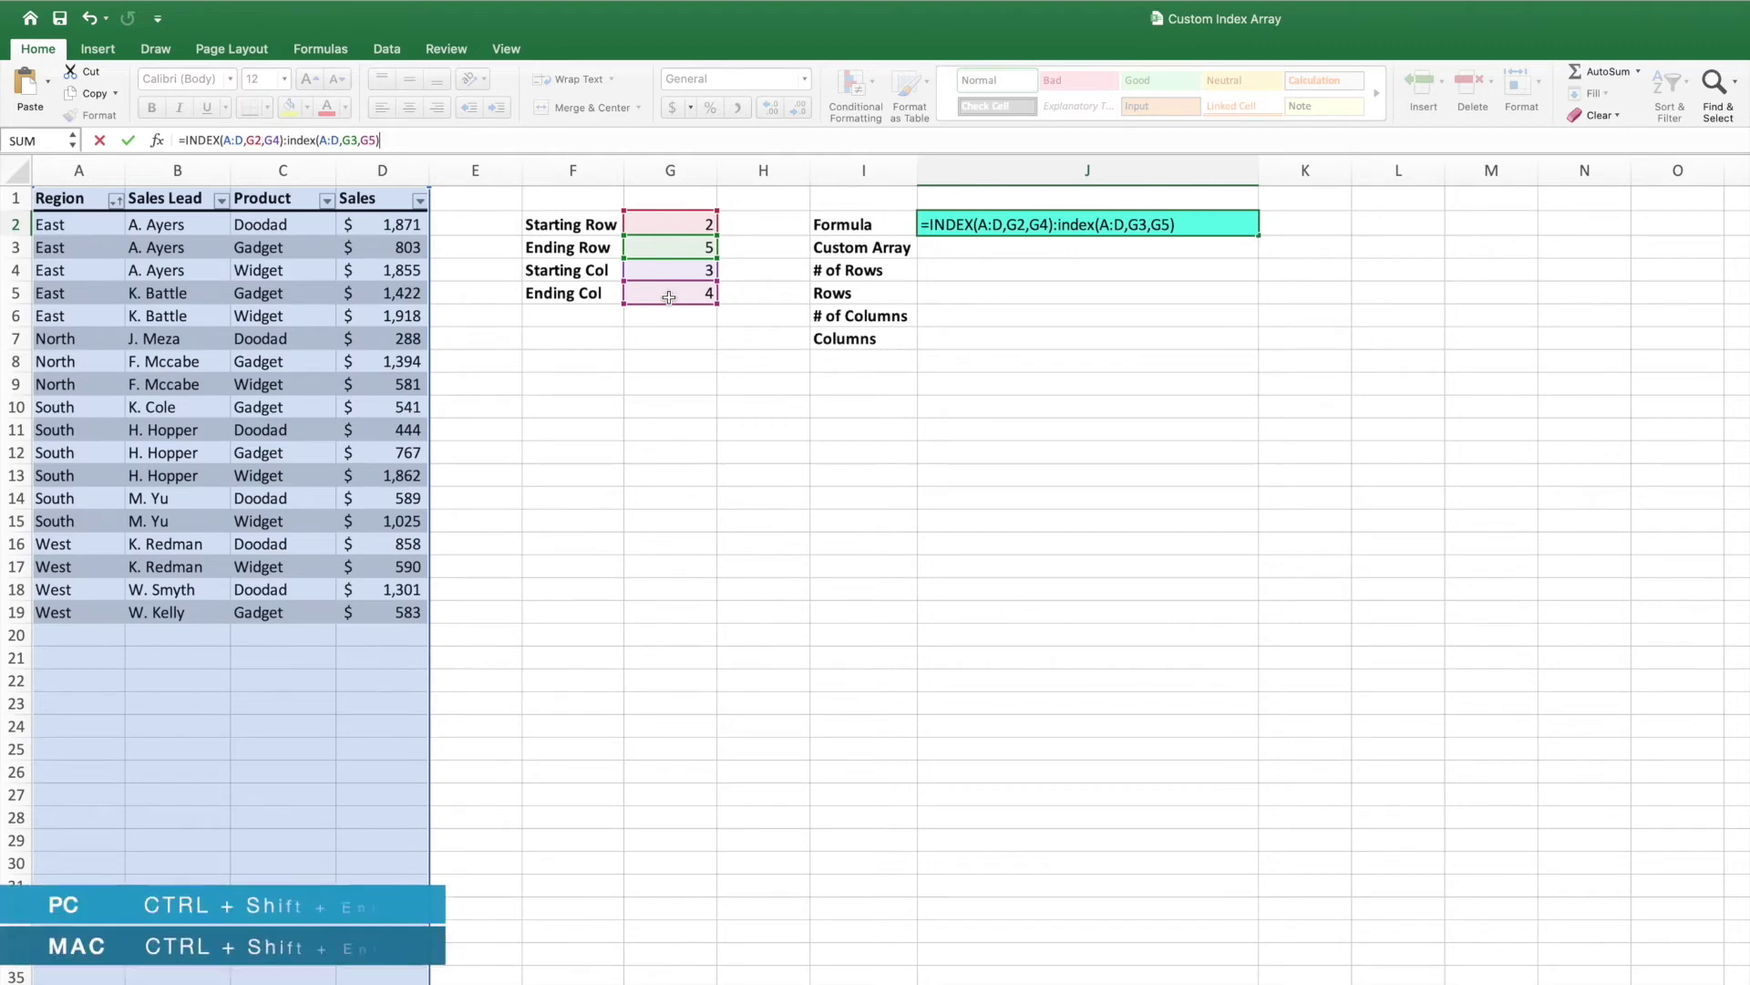
pyautogui.hotkey('ctrl', 'shift', 'Return')
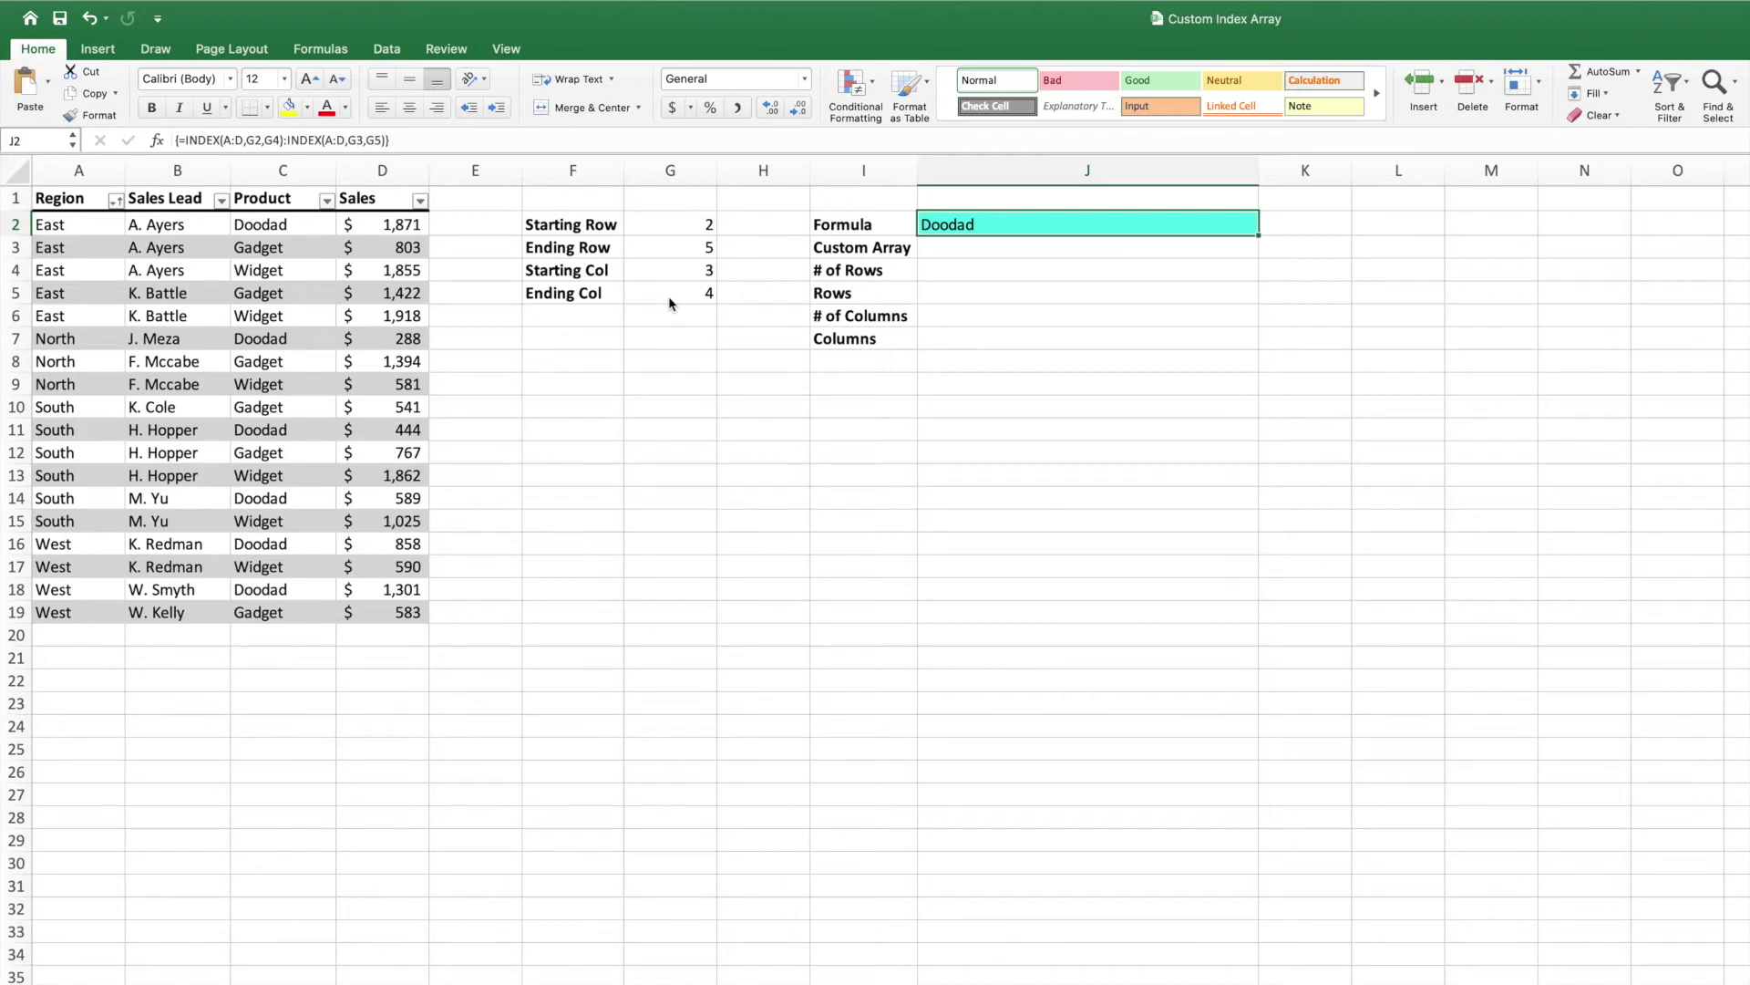
pyautogui.click(497, 140)
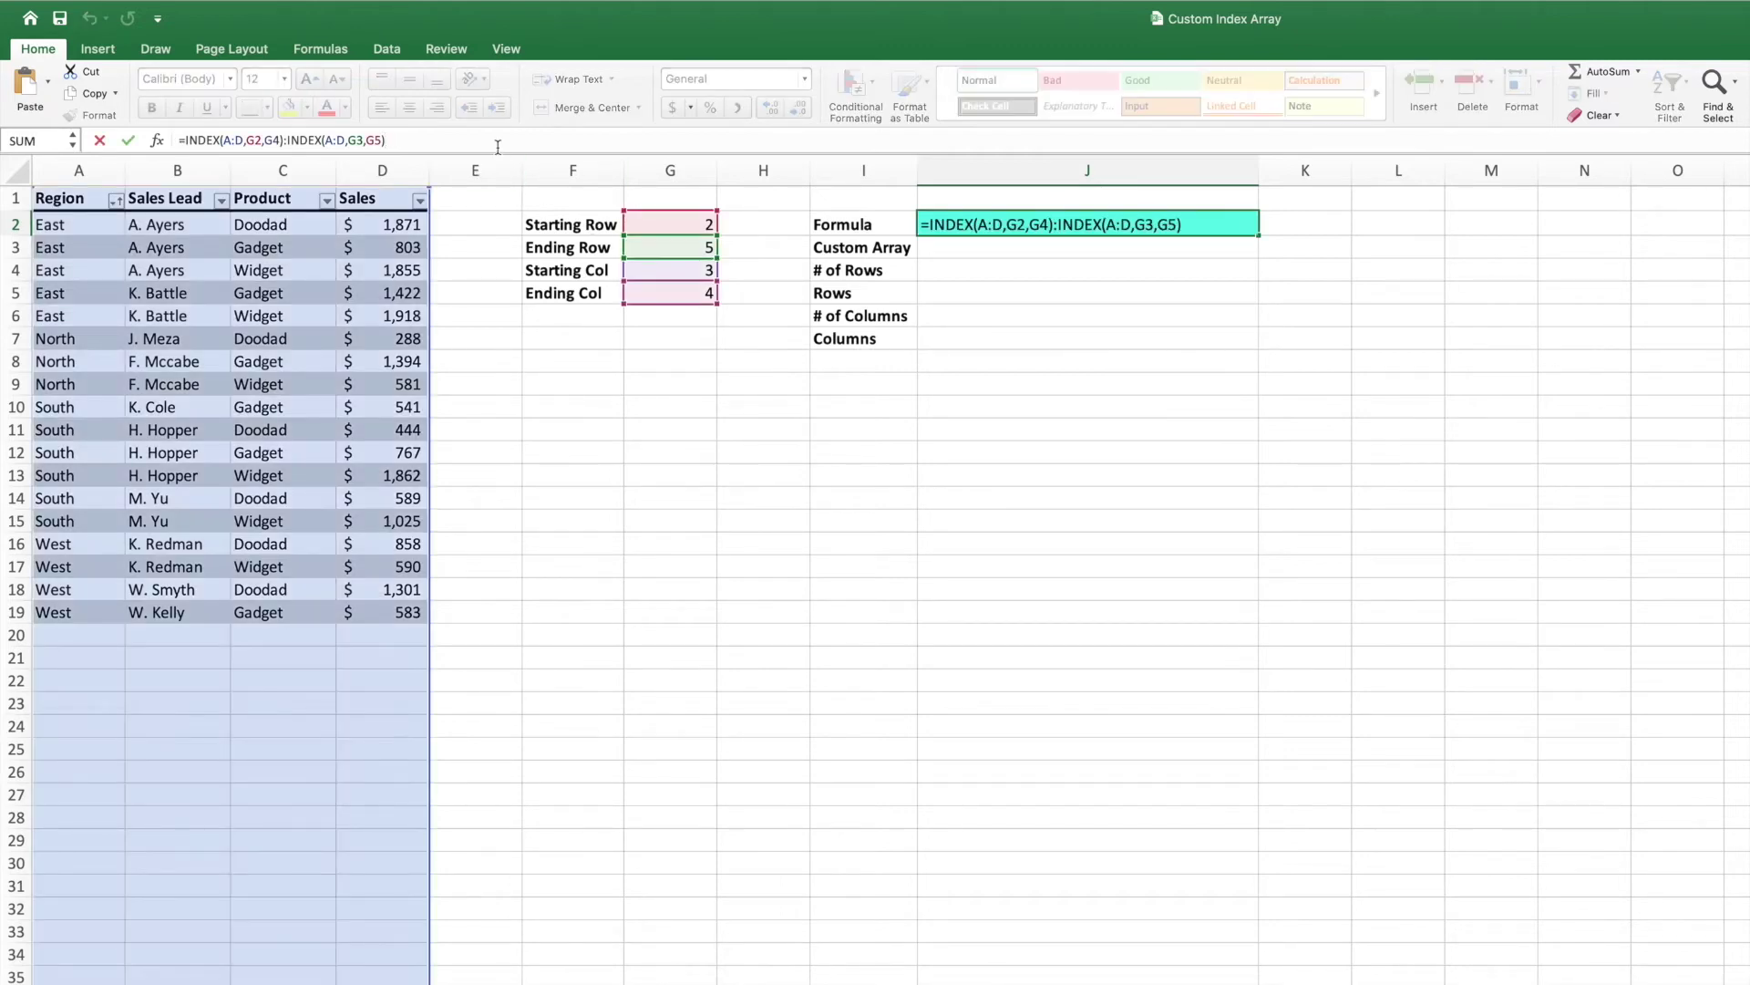
pyautogui.press('F9')
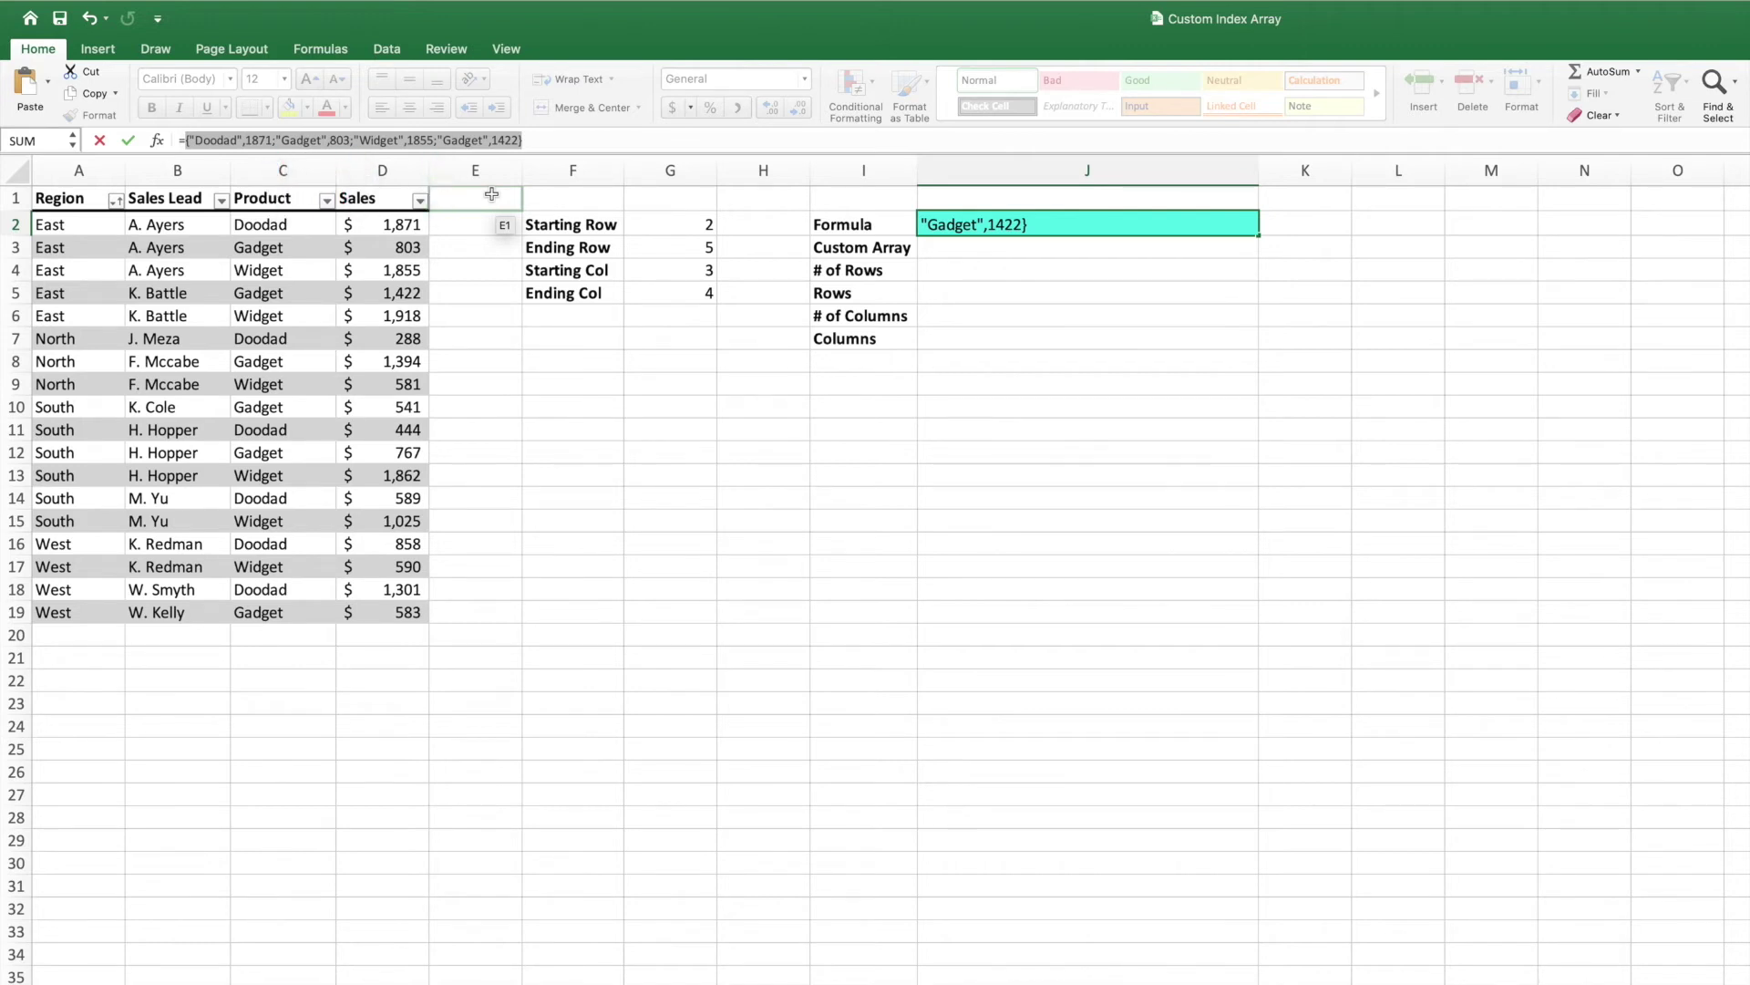
pyautogui.press('Escape')
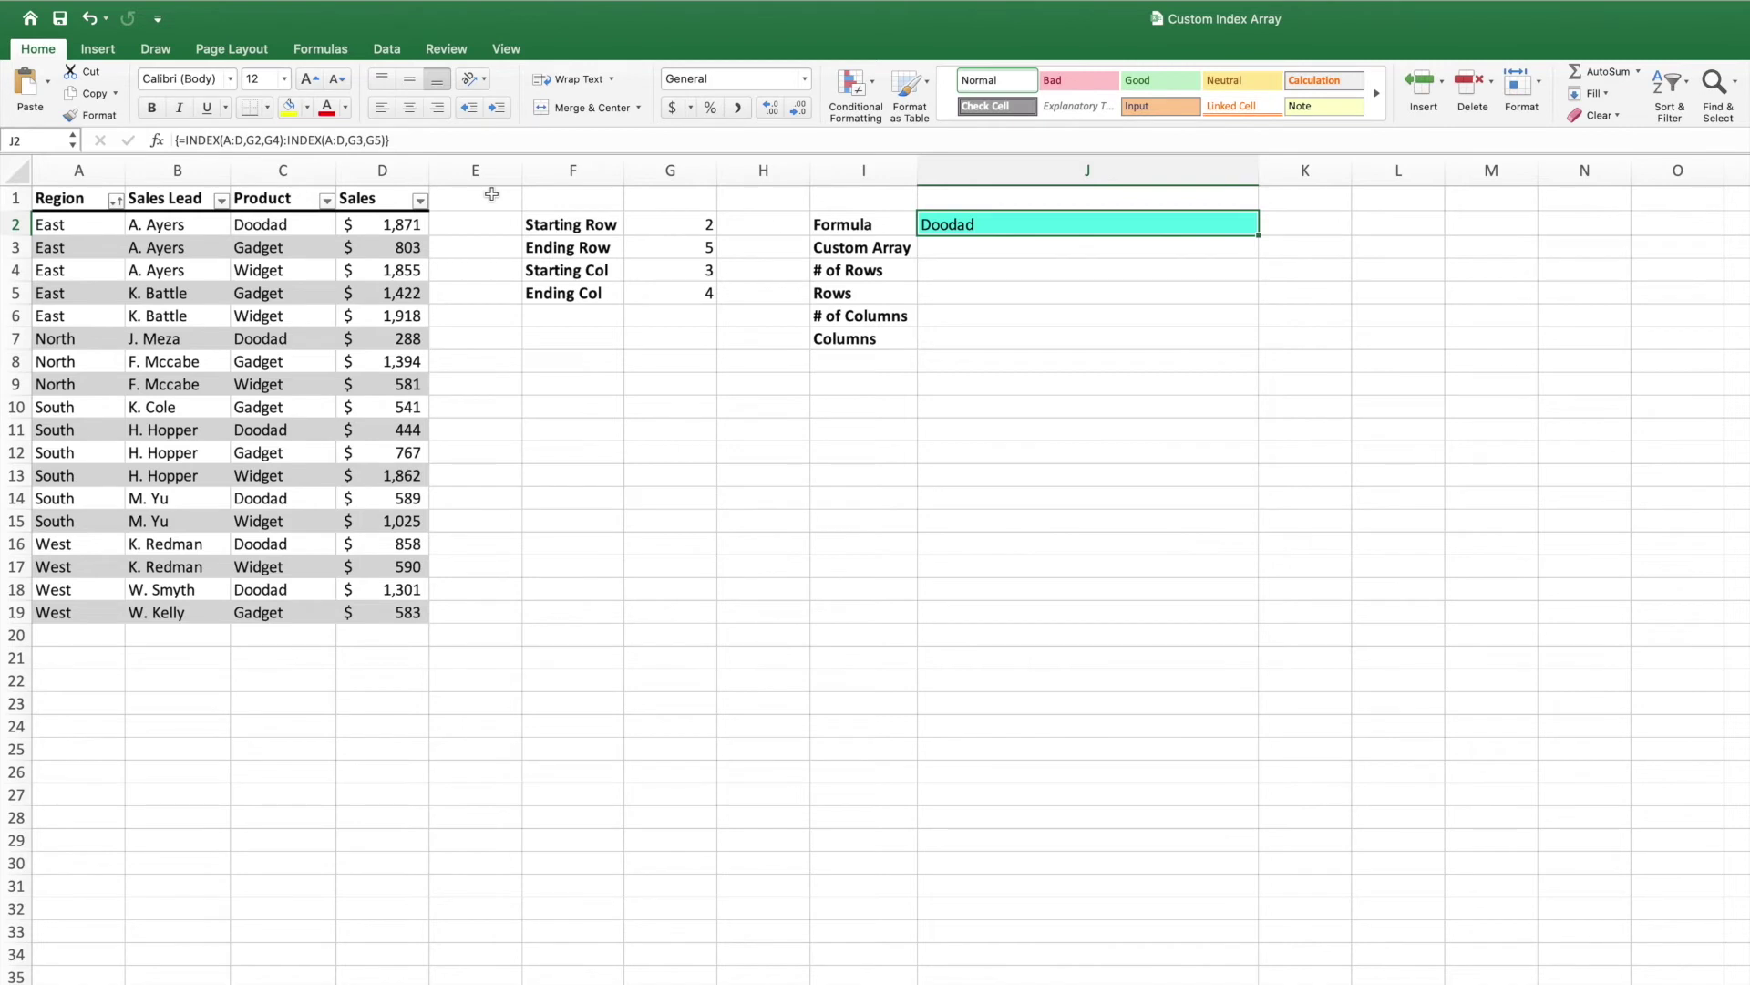
# Step: Enter =TEXTJOIN(", ",TRUE,INDEX(A:D,G2,G4):INDEX(A:D,G3,G5)) in J3 to list the array values
pyautogui.click(936, 247)
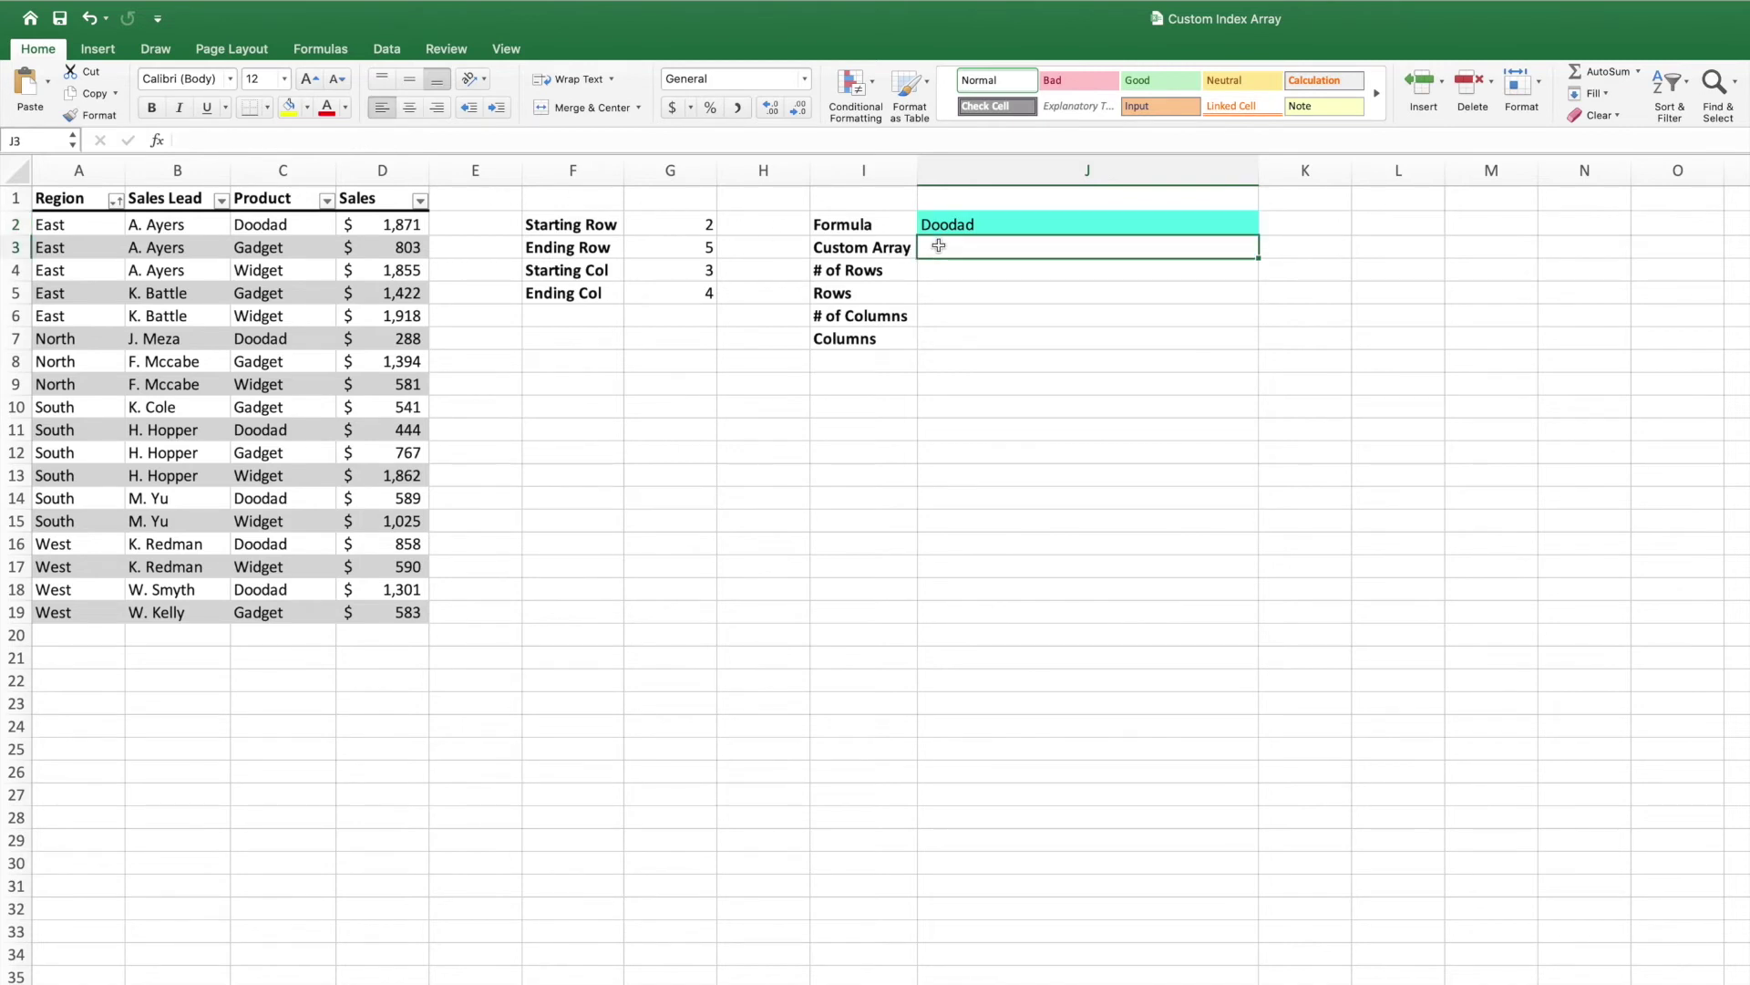
pyautogui.write('=textjoin("')
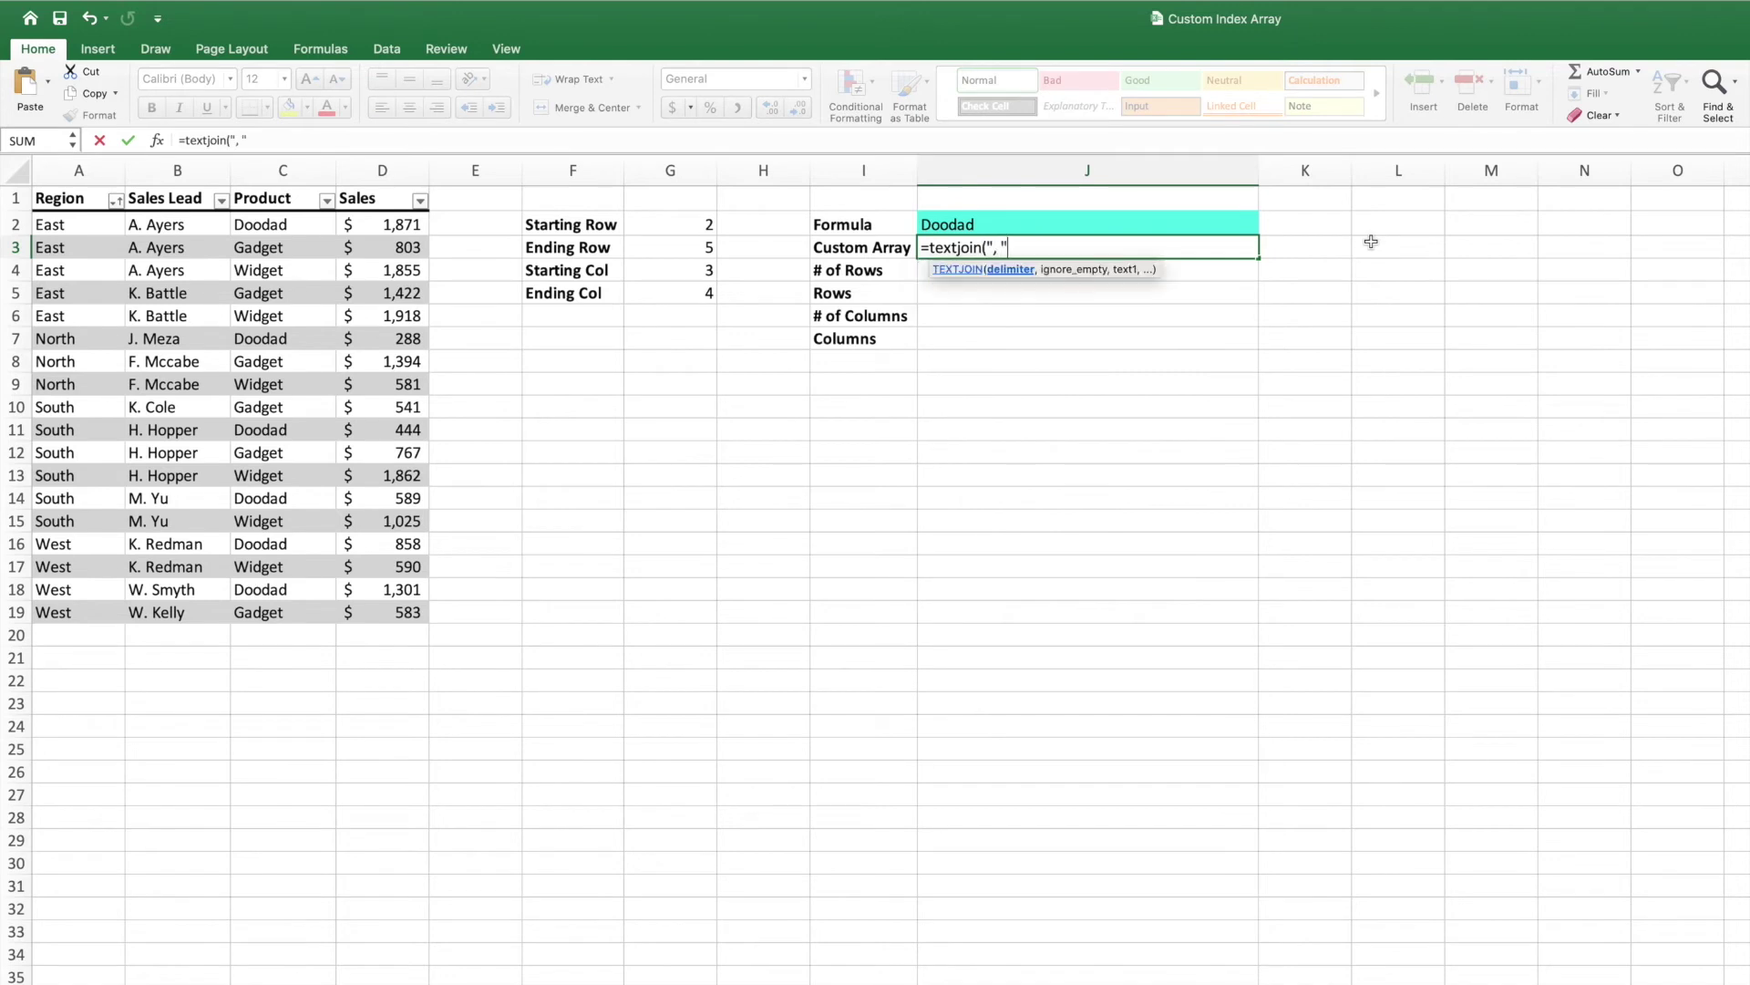
pyautogui.write(', ",TRUE,')
pyautogui.write('INDEX(A:D,G2,G4):INDEX(A:D,G3,G5)')
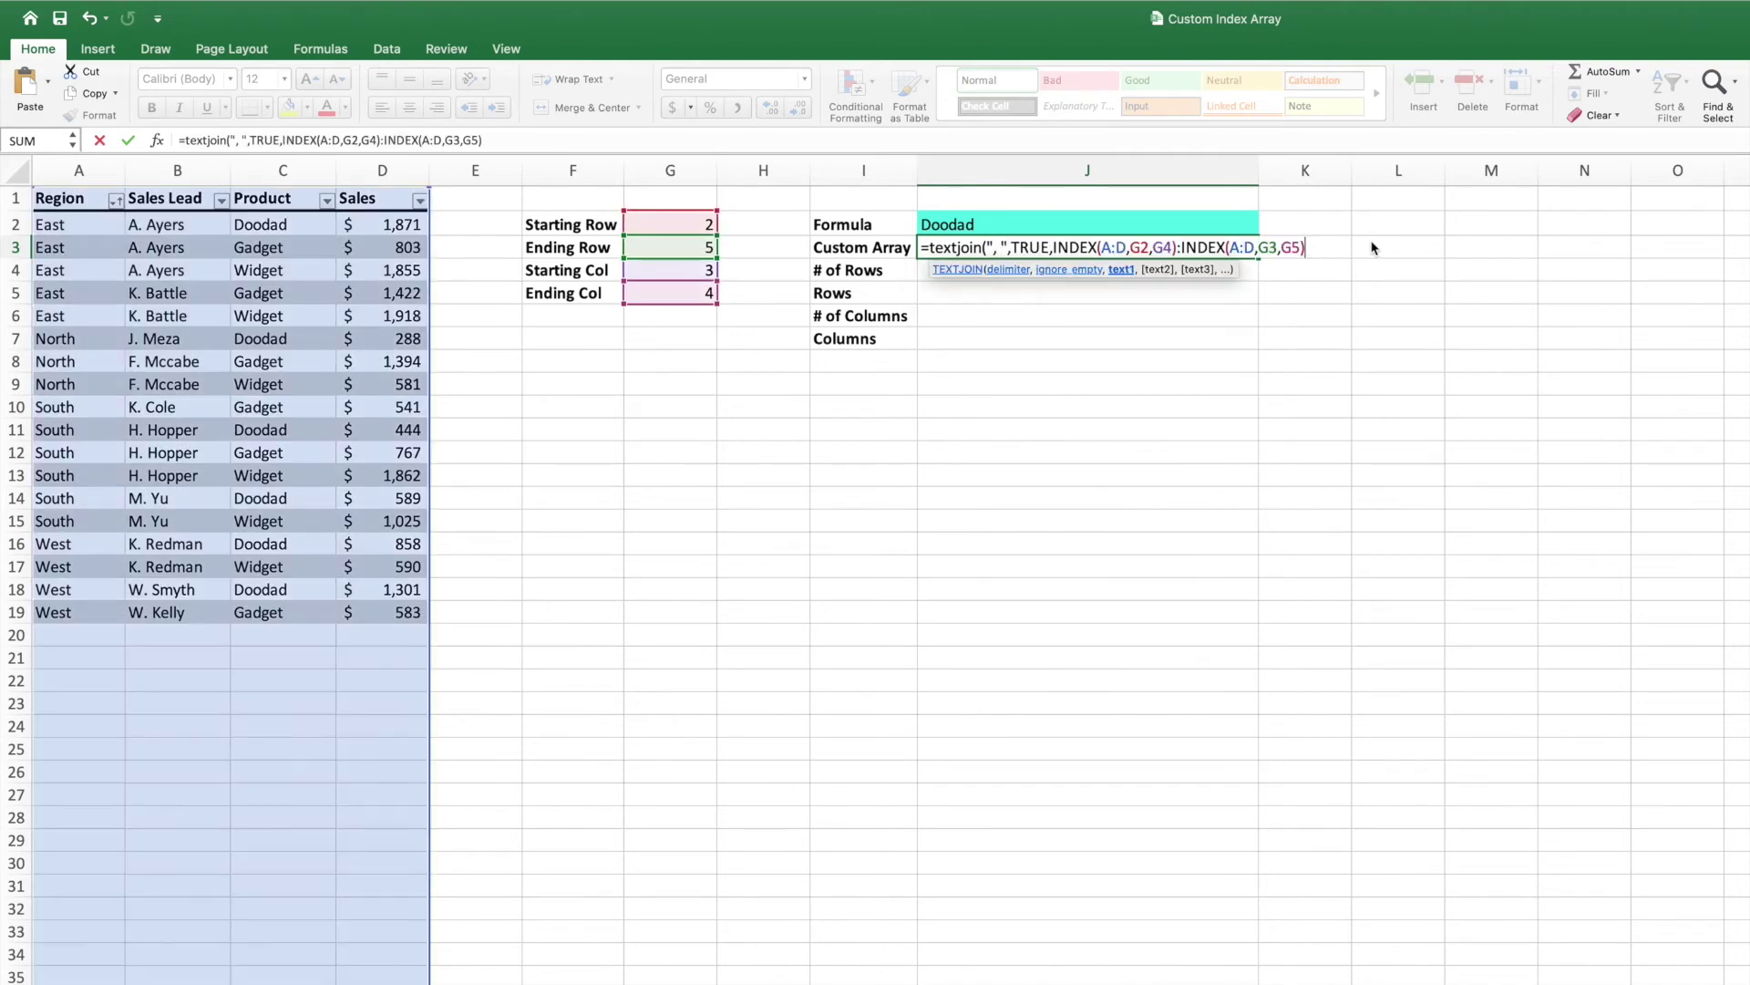
pyautogui.write(')')
pyautogui.hotkey('ctrl', 'Return')
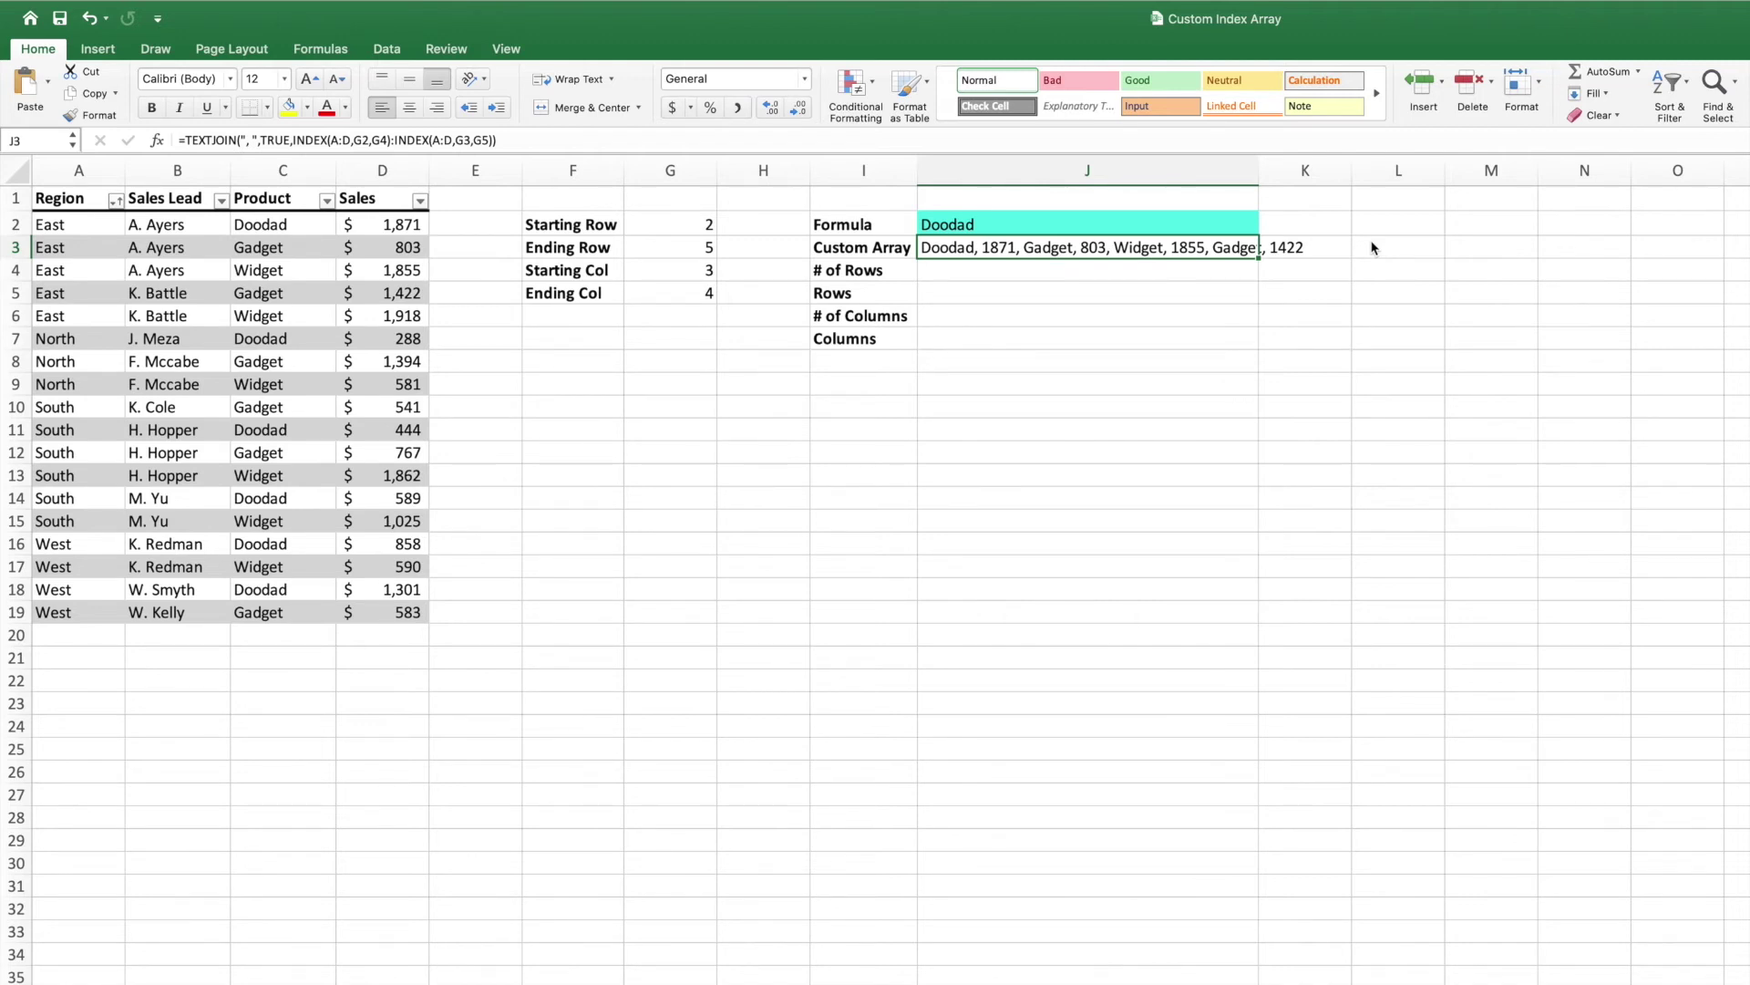
# Step: Count the INDEX range with ROWS in J4 (4) and COLUMNS in J6 (2)
pyautogui.press('Return')
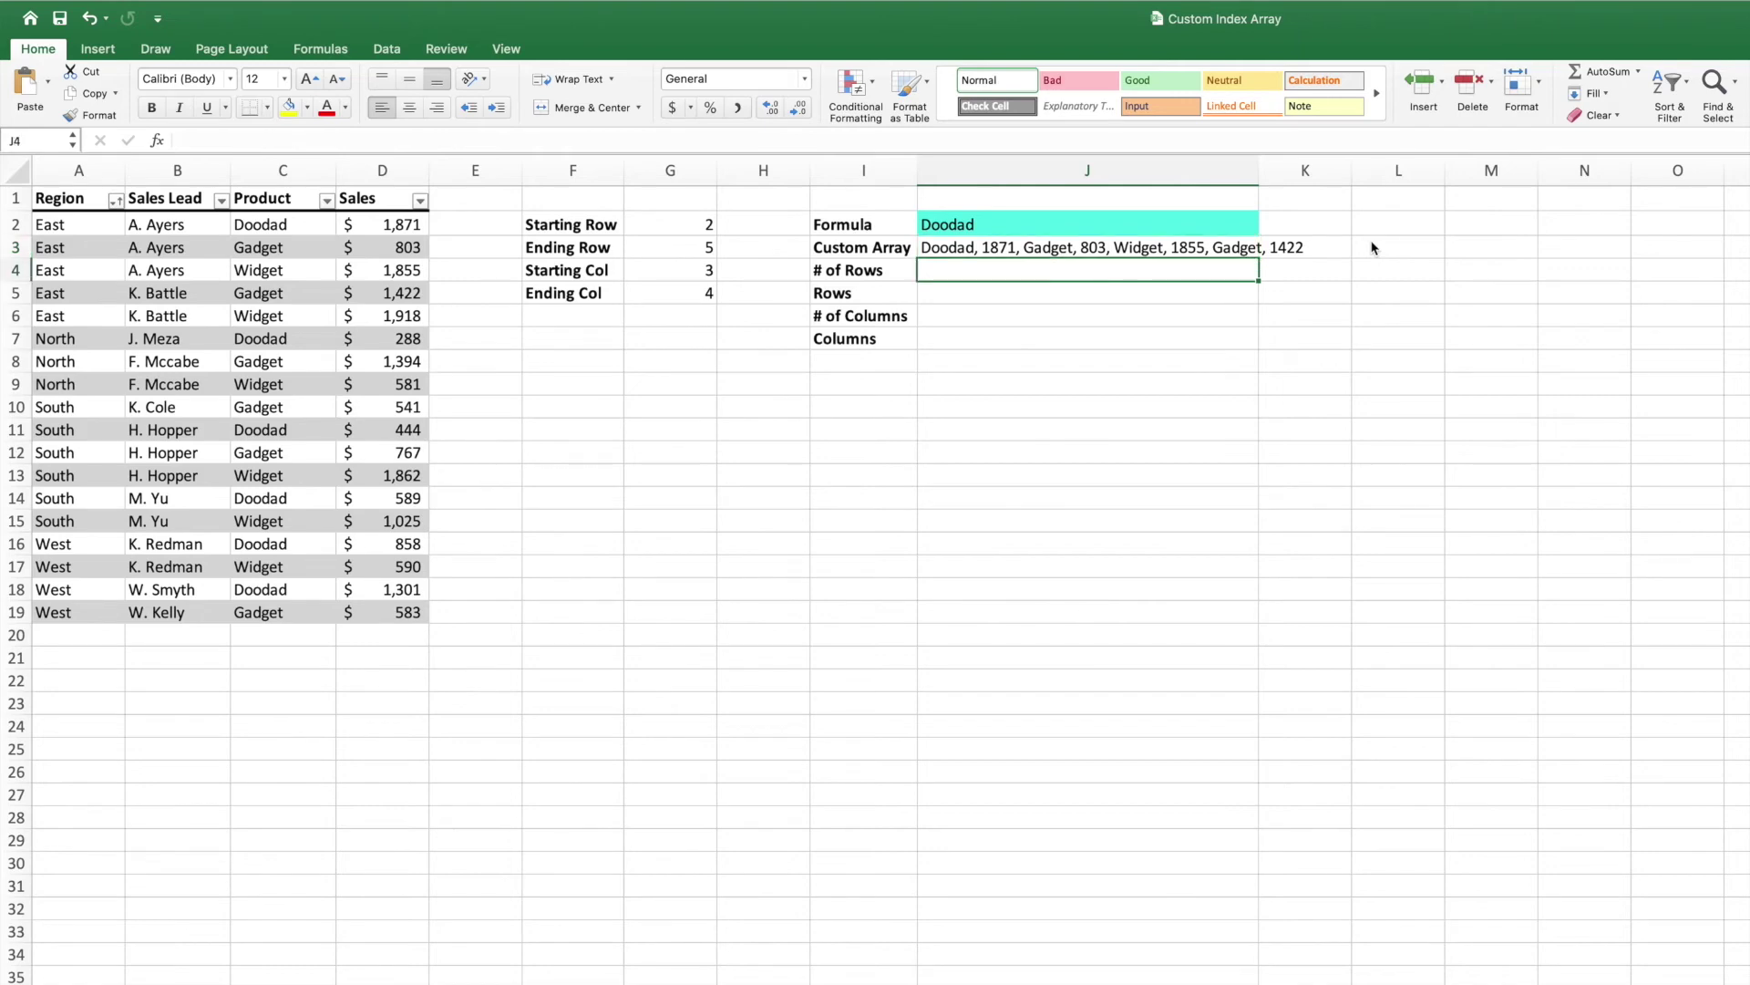
pyautogui.write('=rows(')
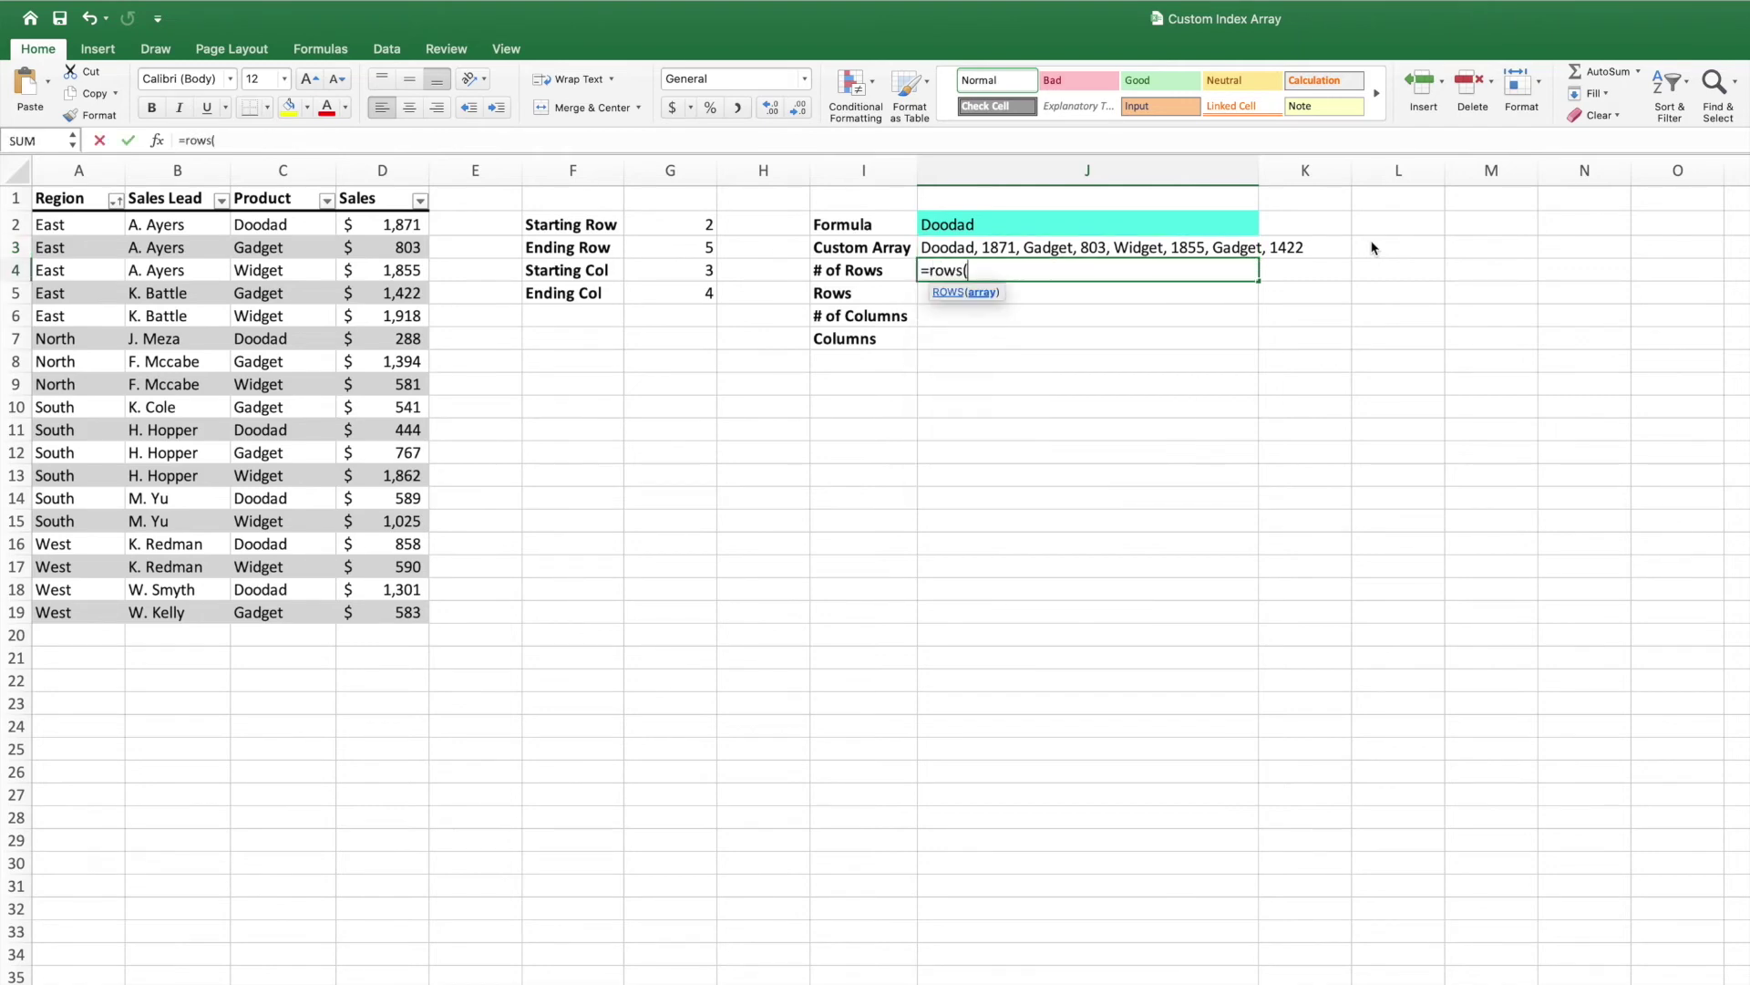
pyautogui.write('INDEX(A:D,G2,G4):INDEX(A:D,G3,G5))')
pyautogui.press('Return')
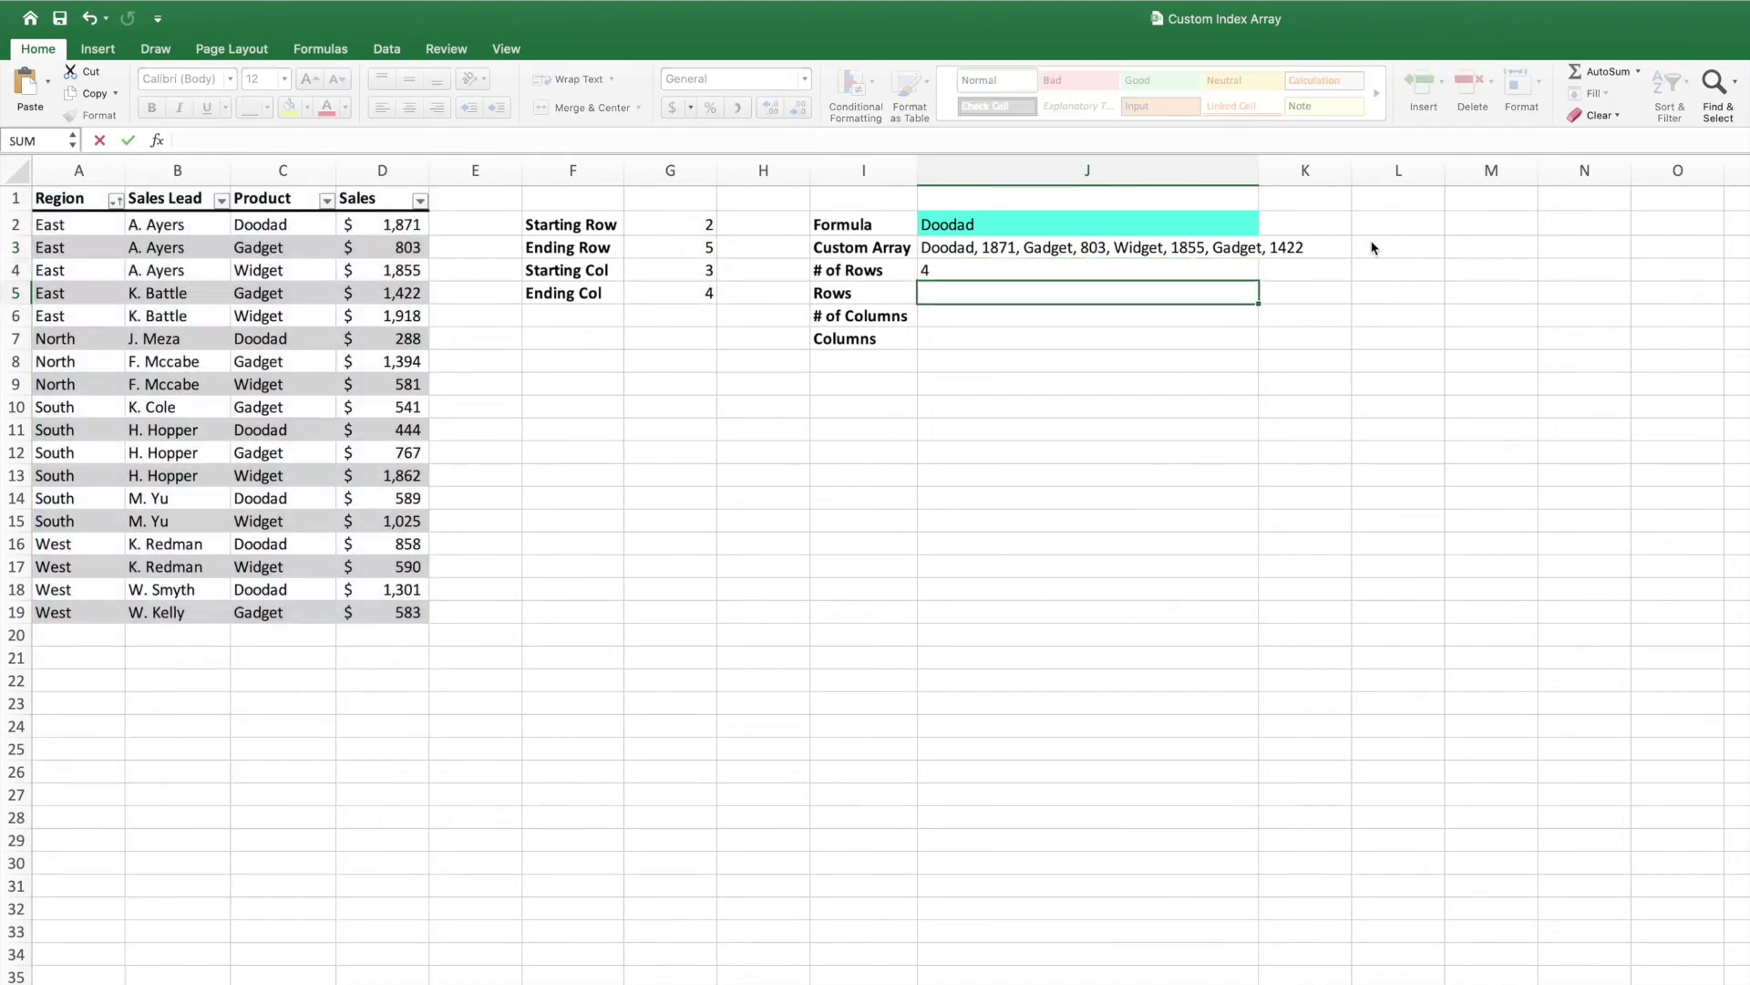
pyautogui.press('Down')
pyautogui.write('=columns(INDEX(A:D,G2,G4):INDEX(A:D,G3,G5))')
pyautogui.press('Return')
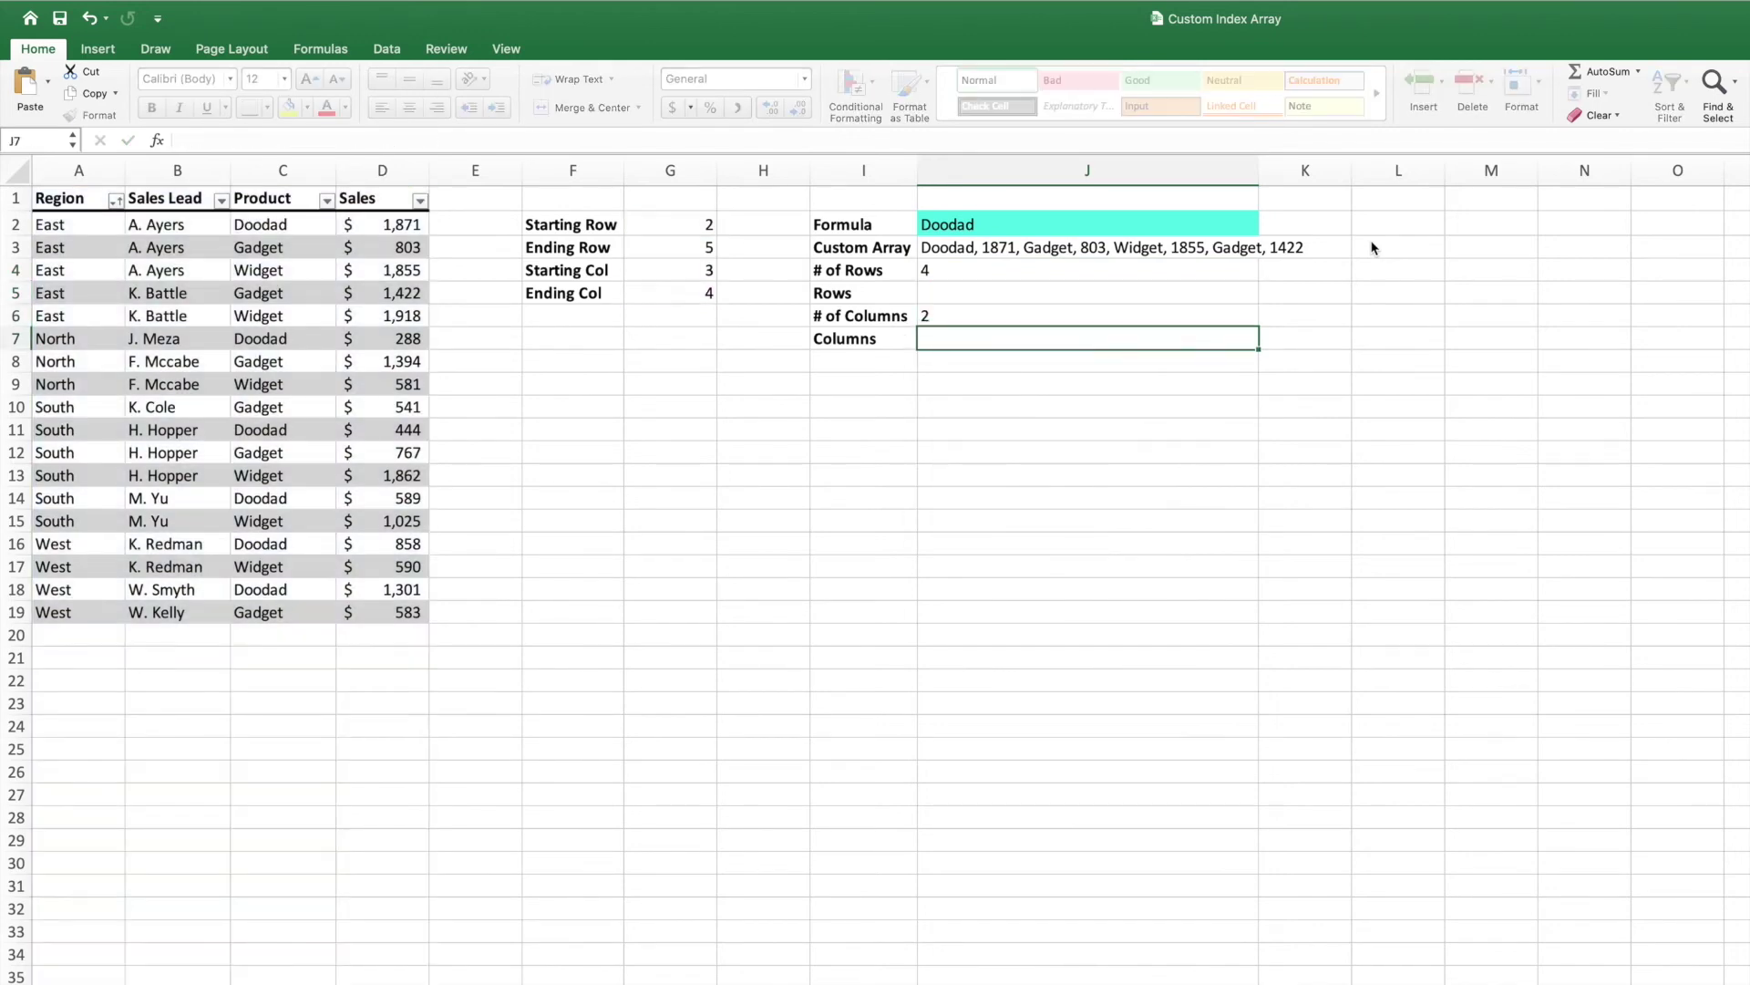
pyautogui.press('Up')
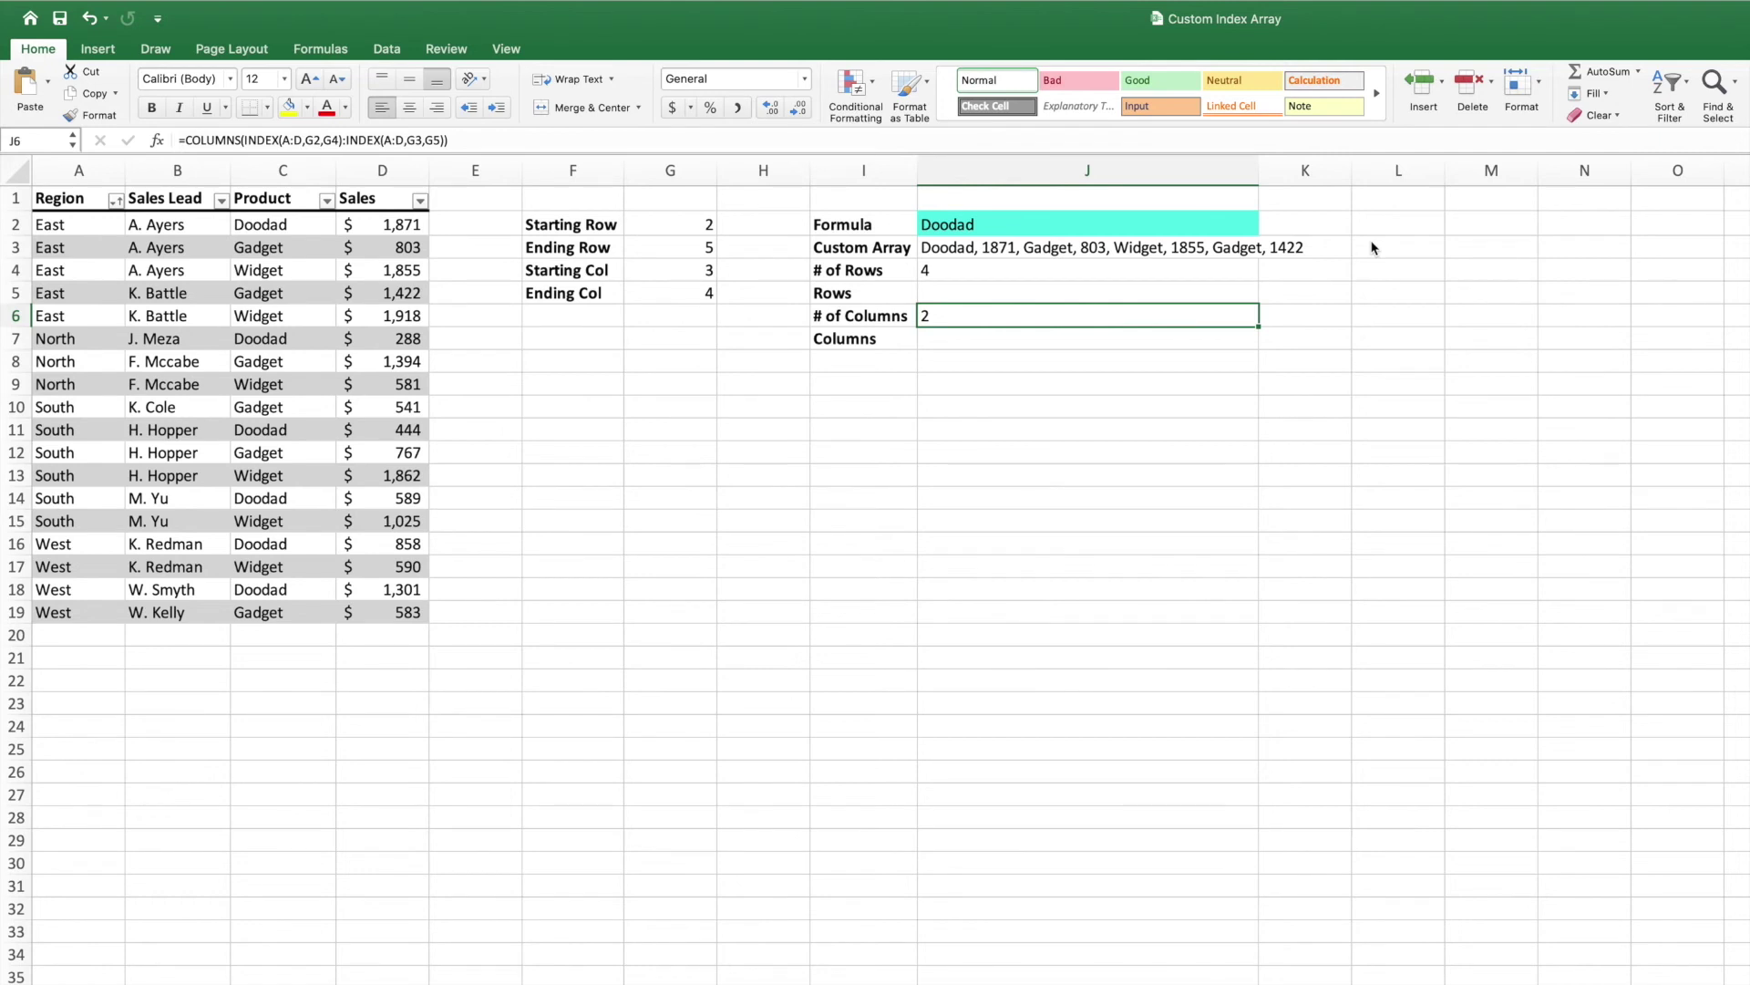
pyautogui.press('Up')
pyautogui.write('=te')
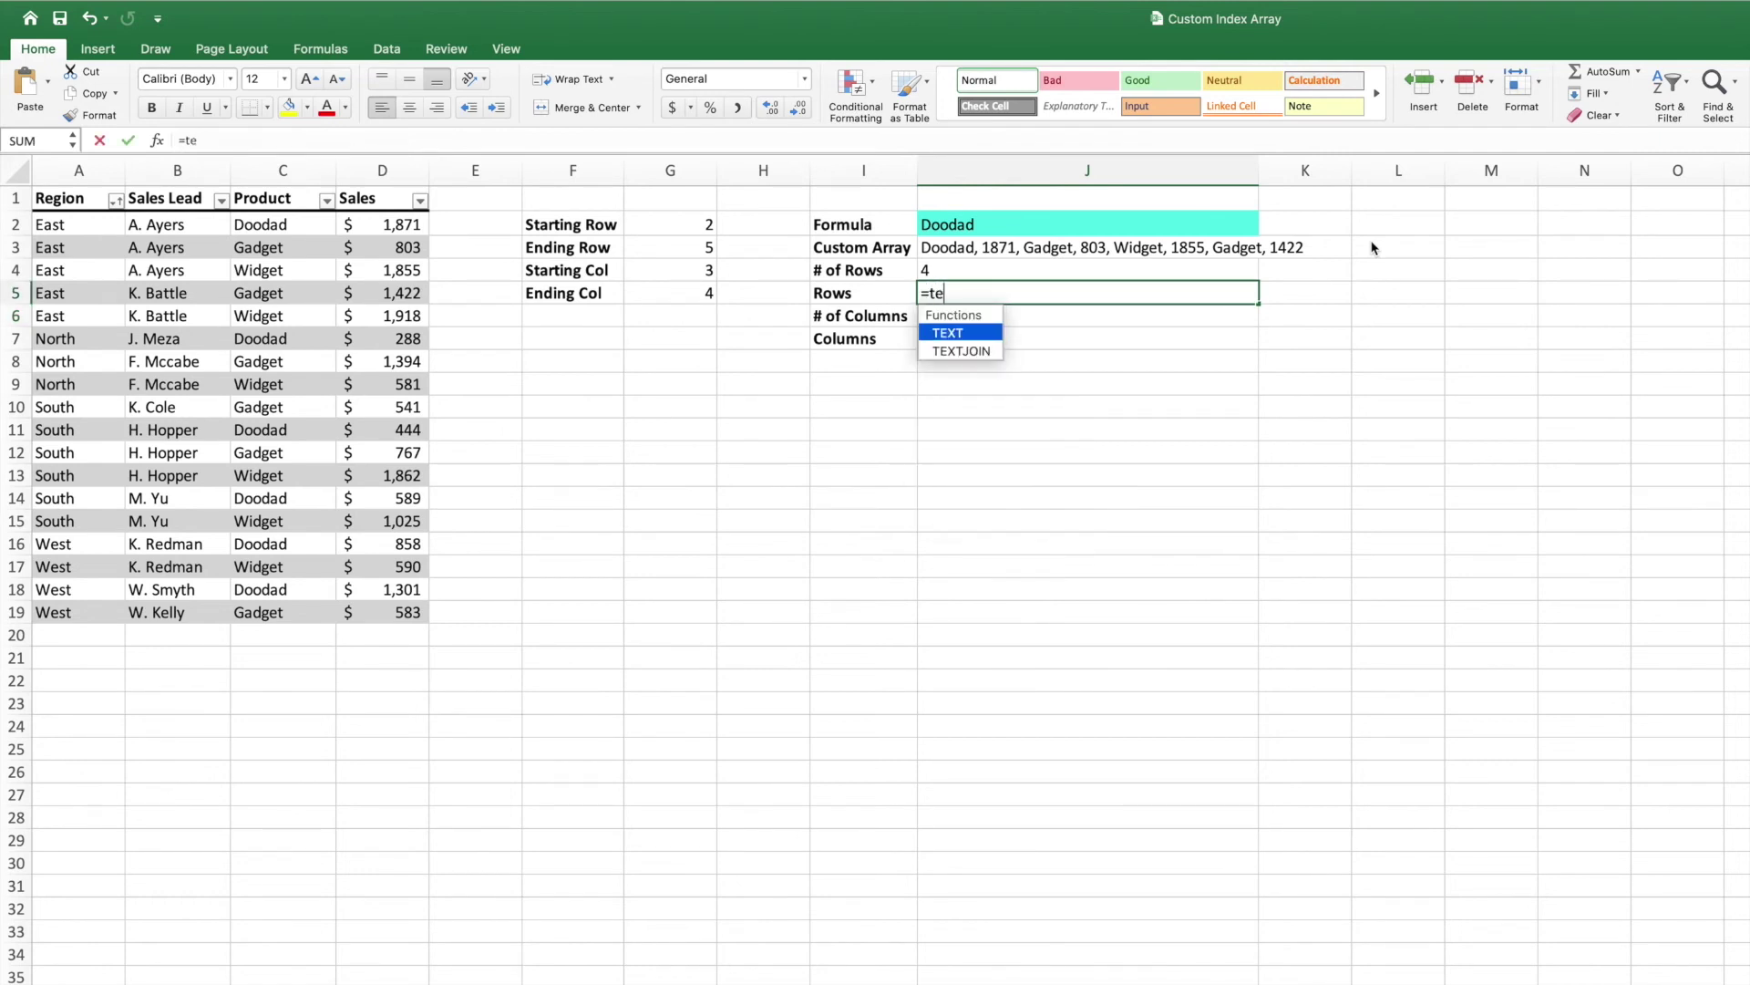
pyautogui.write('xtjoin("')
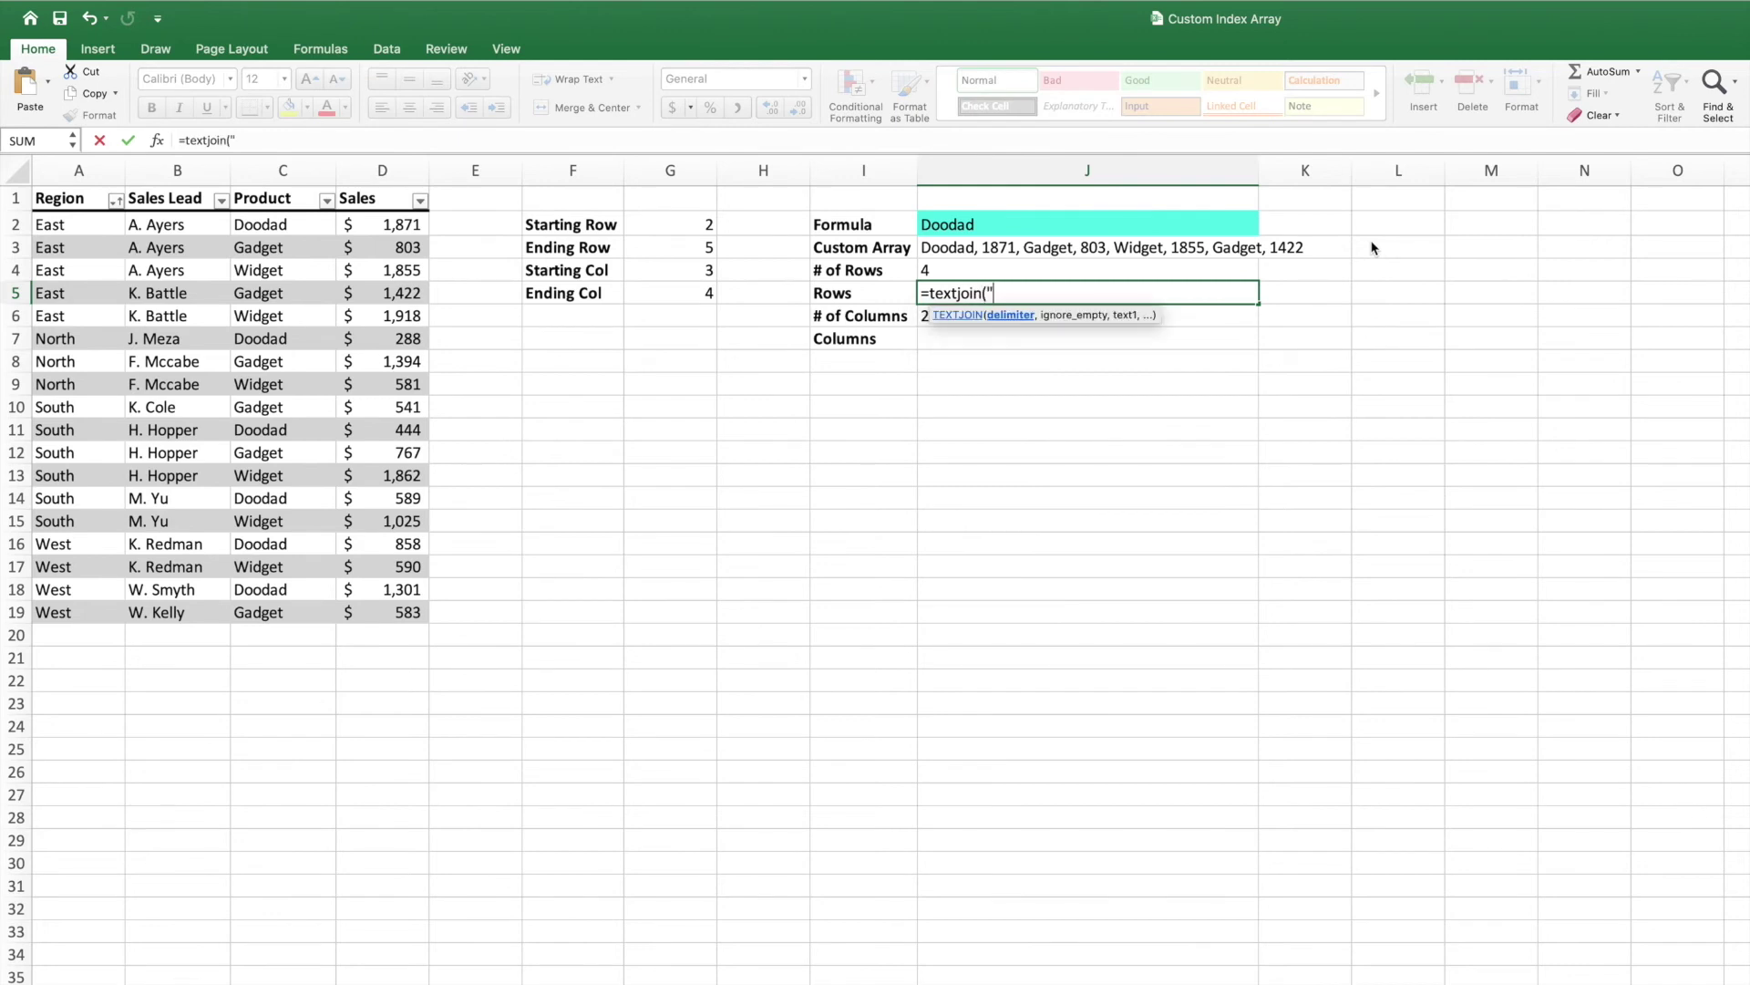
pyautogui.write(', ",TRUE,')
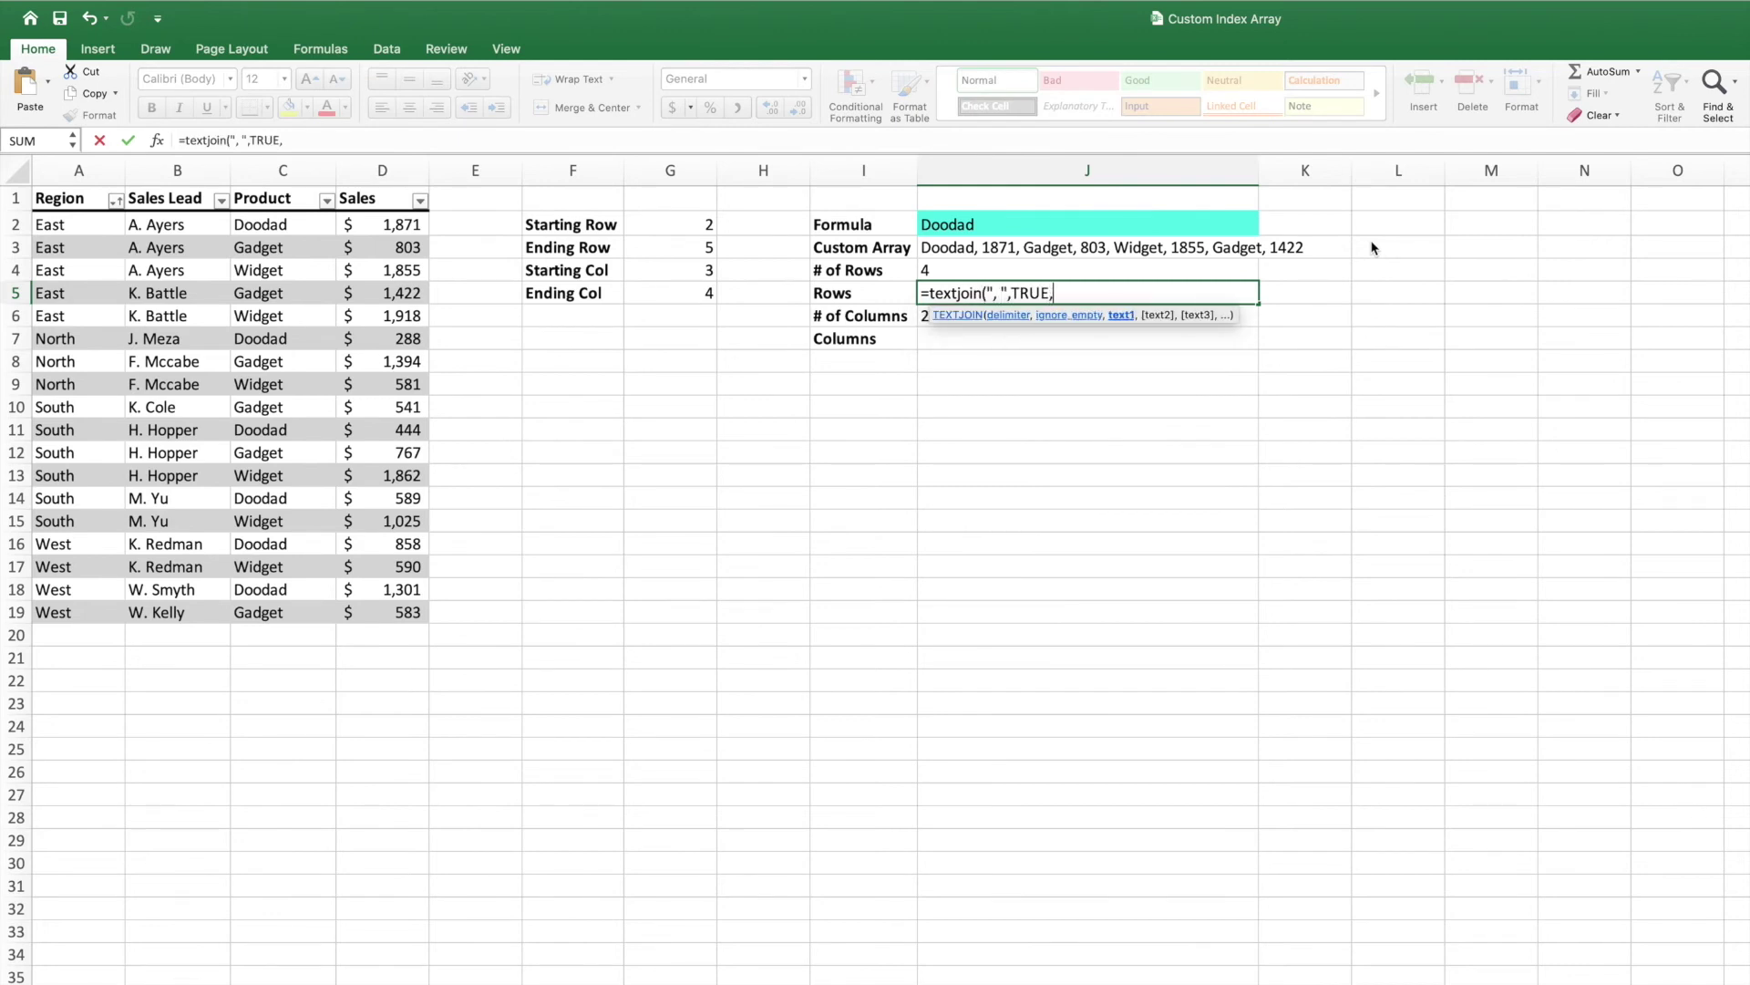
pyautogui.write('row(')
# Step: Enter TEXTJOIN array formulas with ROW in J5 (2, 3, 4, 5) and COLUMN in J7 (3, 4)
pyautogui.write('INDEX(A:D,G2,G4):INDEX(A:D,G3,G5)')
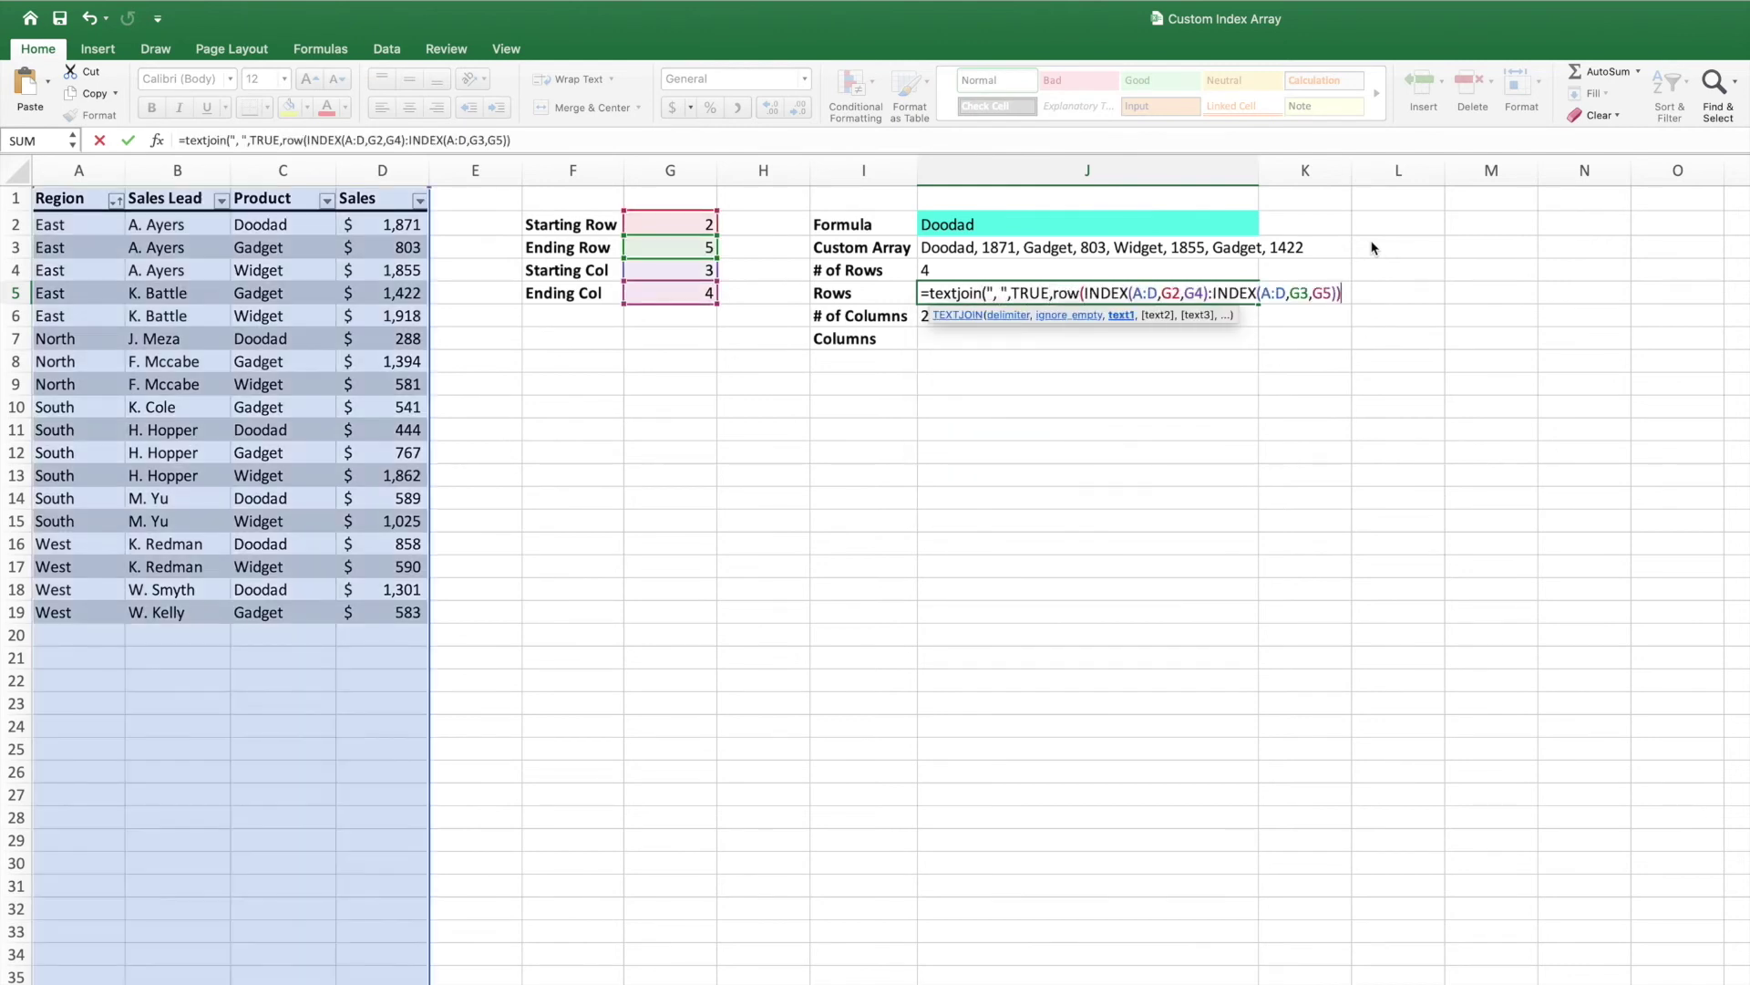
pyautogui.write('))')
pyautogui.hotkey('ctrl', 'shift', 'Return')
pyautogui.press('Down')
pyautogui.press('Down')
pyautogui.write('=textjoin(')
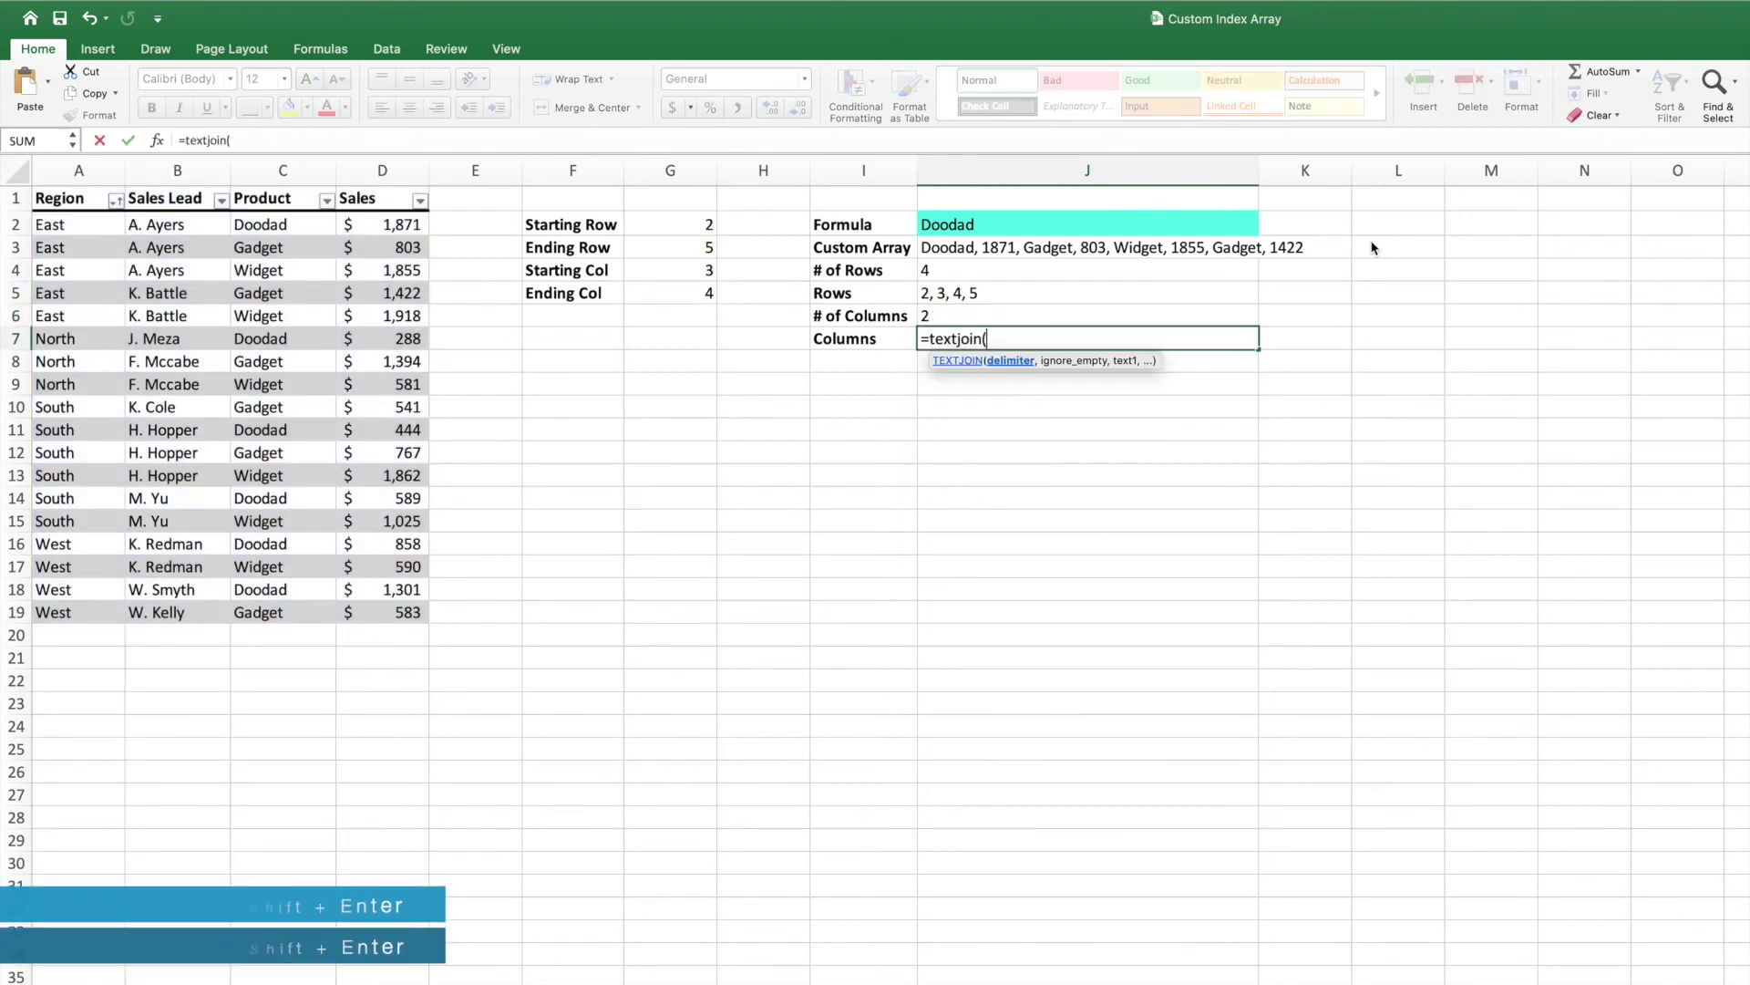
pyautogui.write('", ",TRUE,')
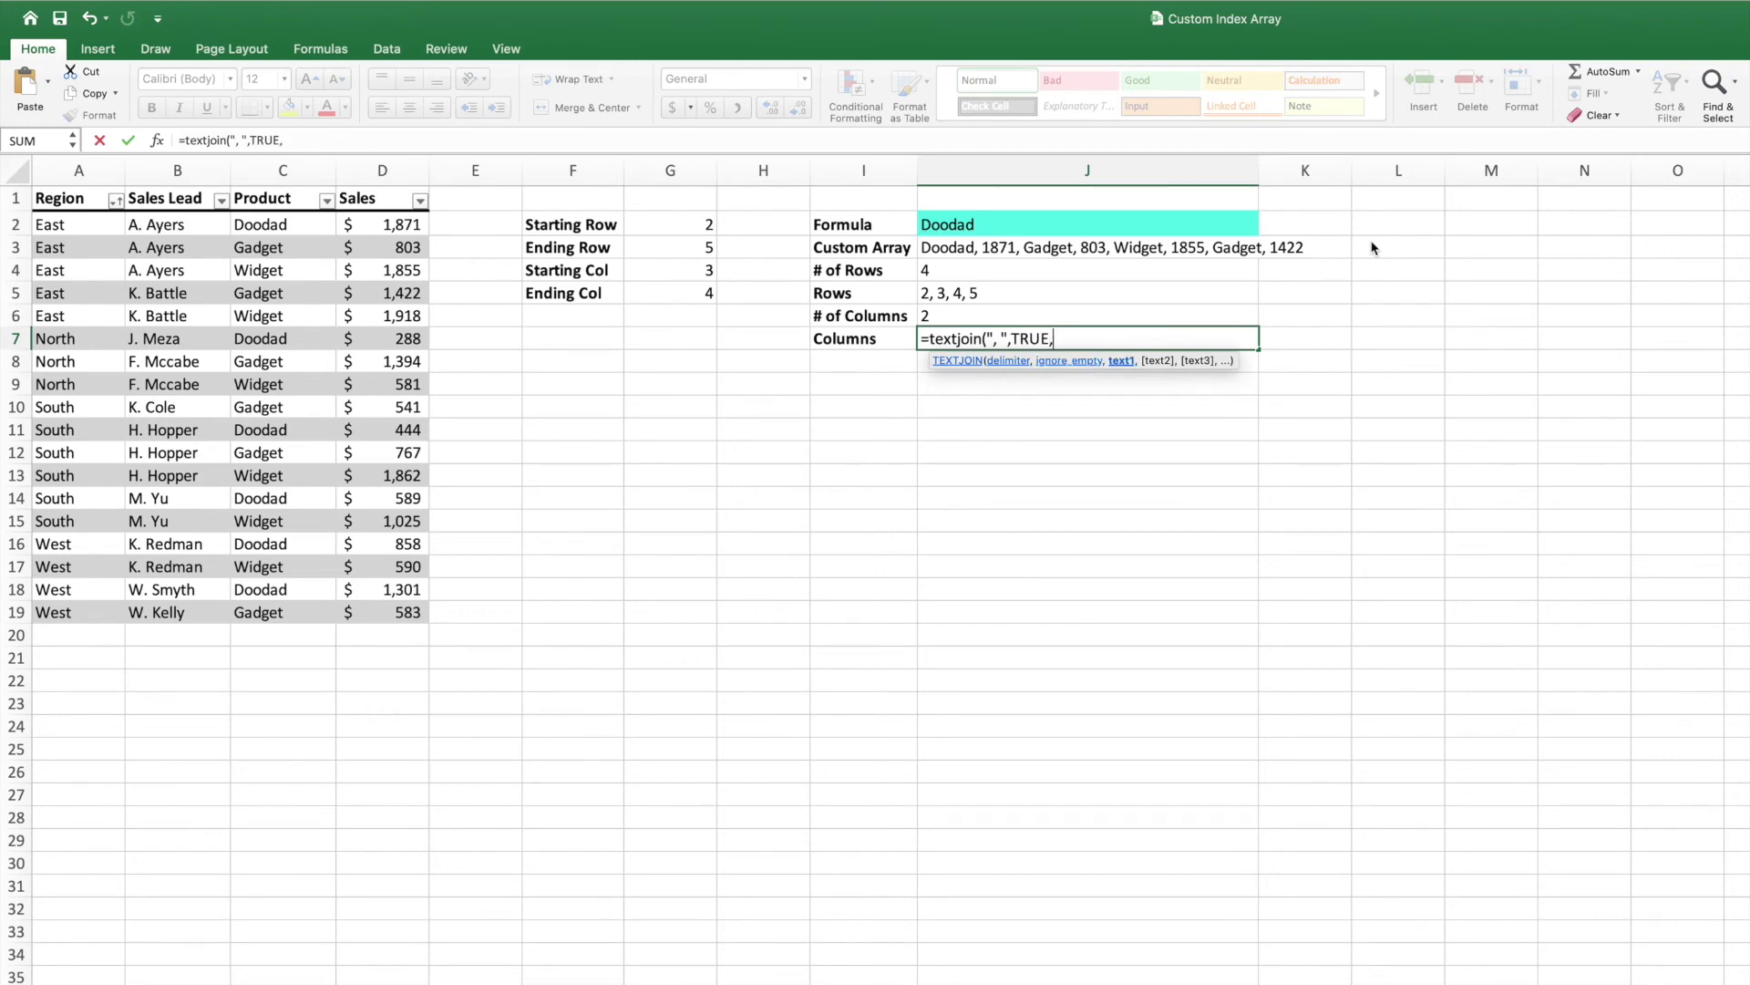
pyautogui.write('column')
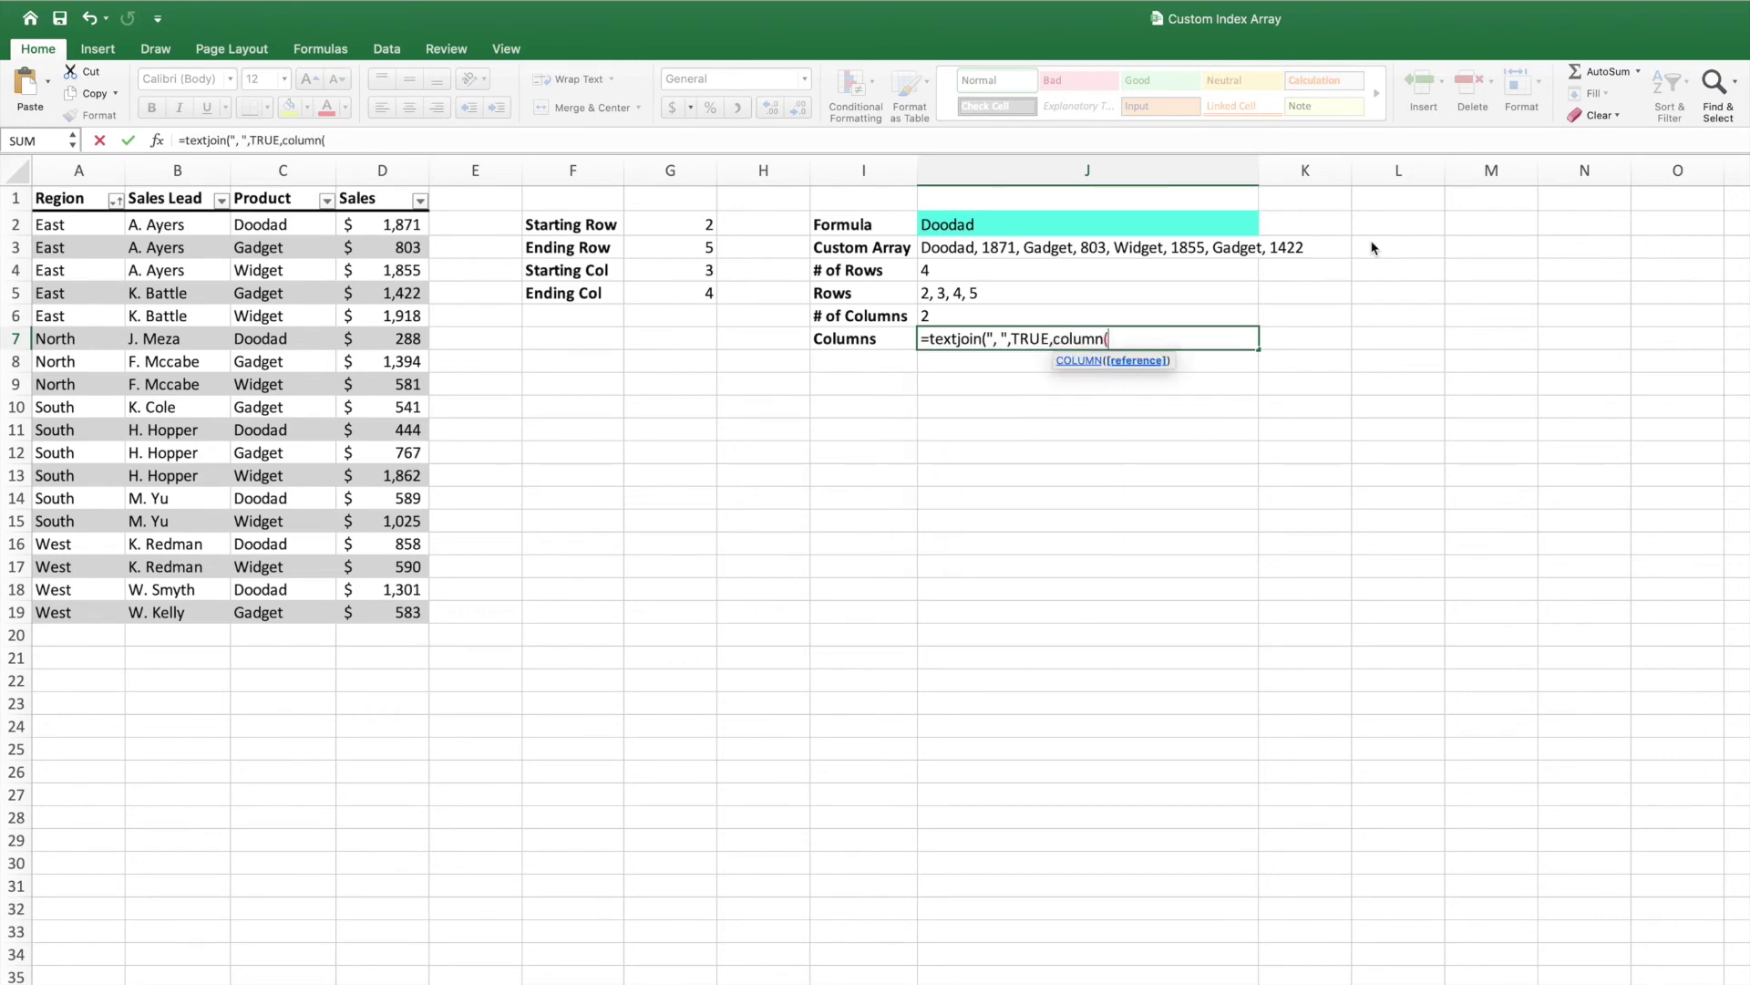
pyautogui.write('(INDEX(A:D,G2,G4):INDEX(A:D,G3,G5)))')
pyautogui.hotkey('ctrl', 'shift', 'Return')
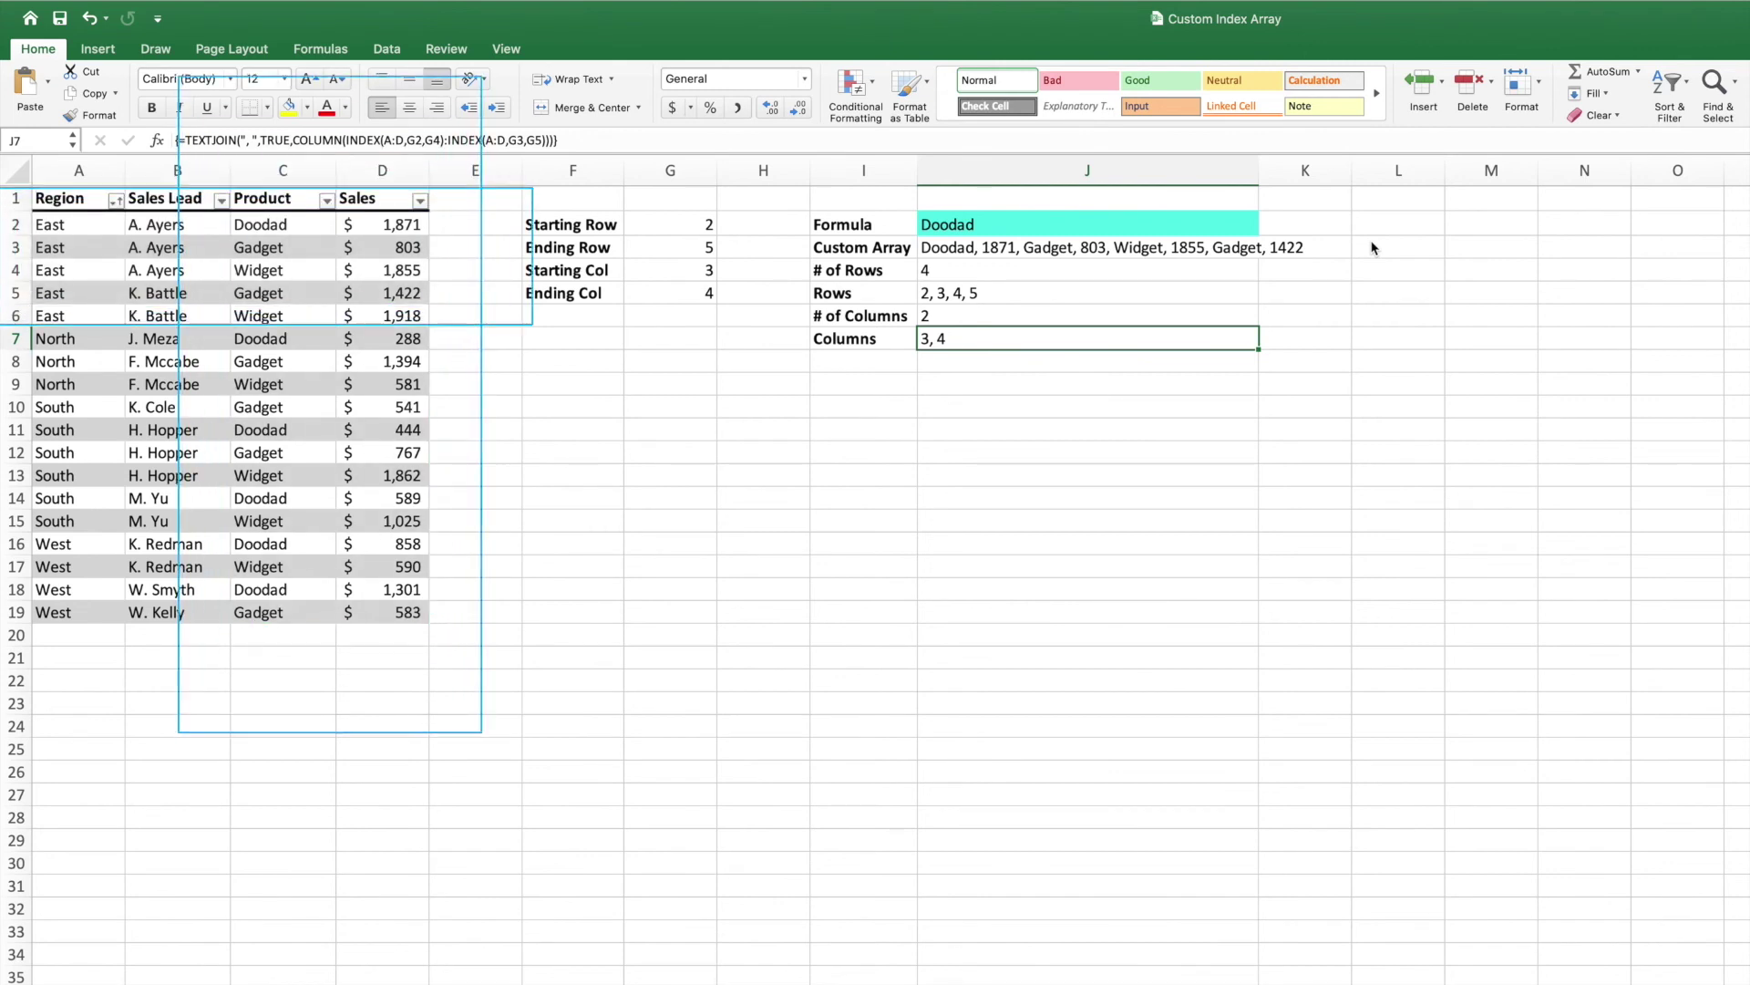
# Step: Enter 7, 9, 1 and 3 as the row and column bounds in G2:G5
pyautogui.click(689, 226)
pyautogui.write('7')
pyautogui.press('Return')
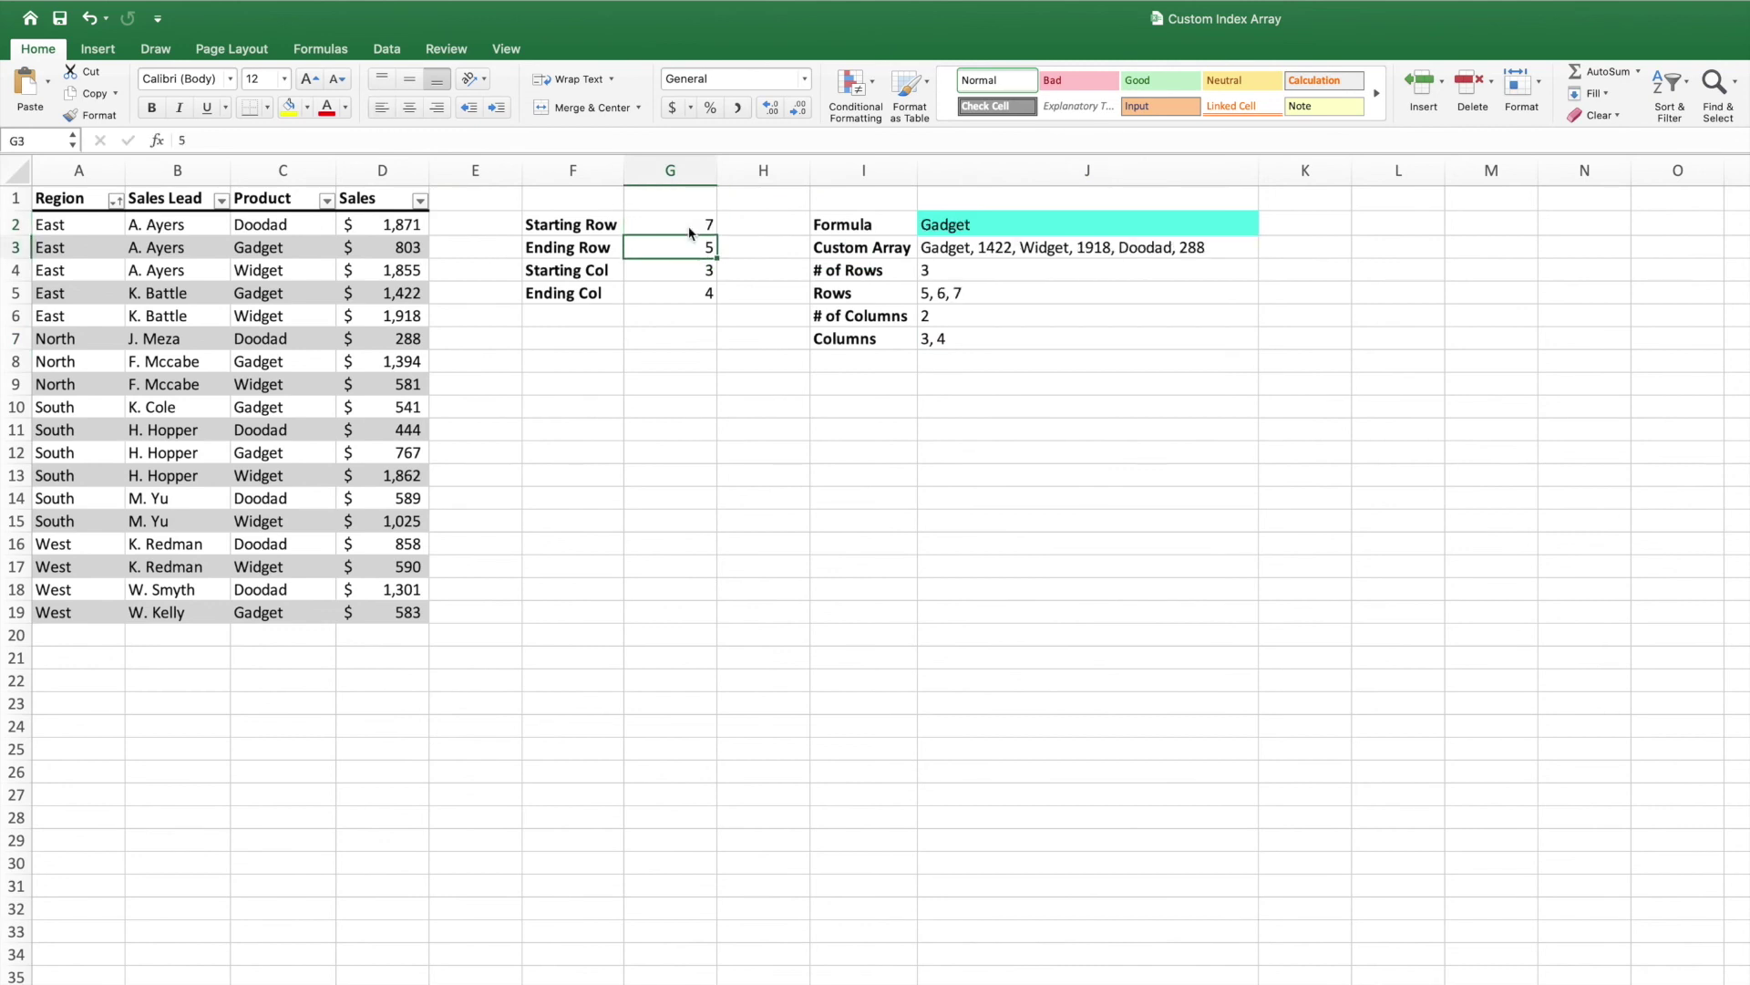
pyautogui.write('9')
pyautogui.press('Return')
pyautogui.write('1')
pyautogui.press('Return')
pyautogui.write('3')
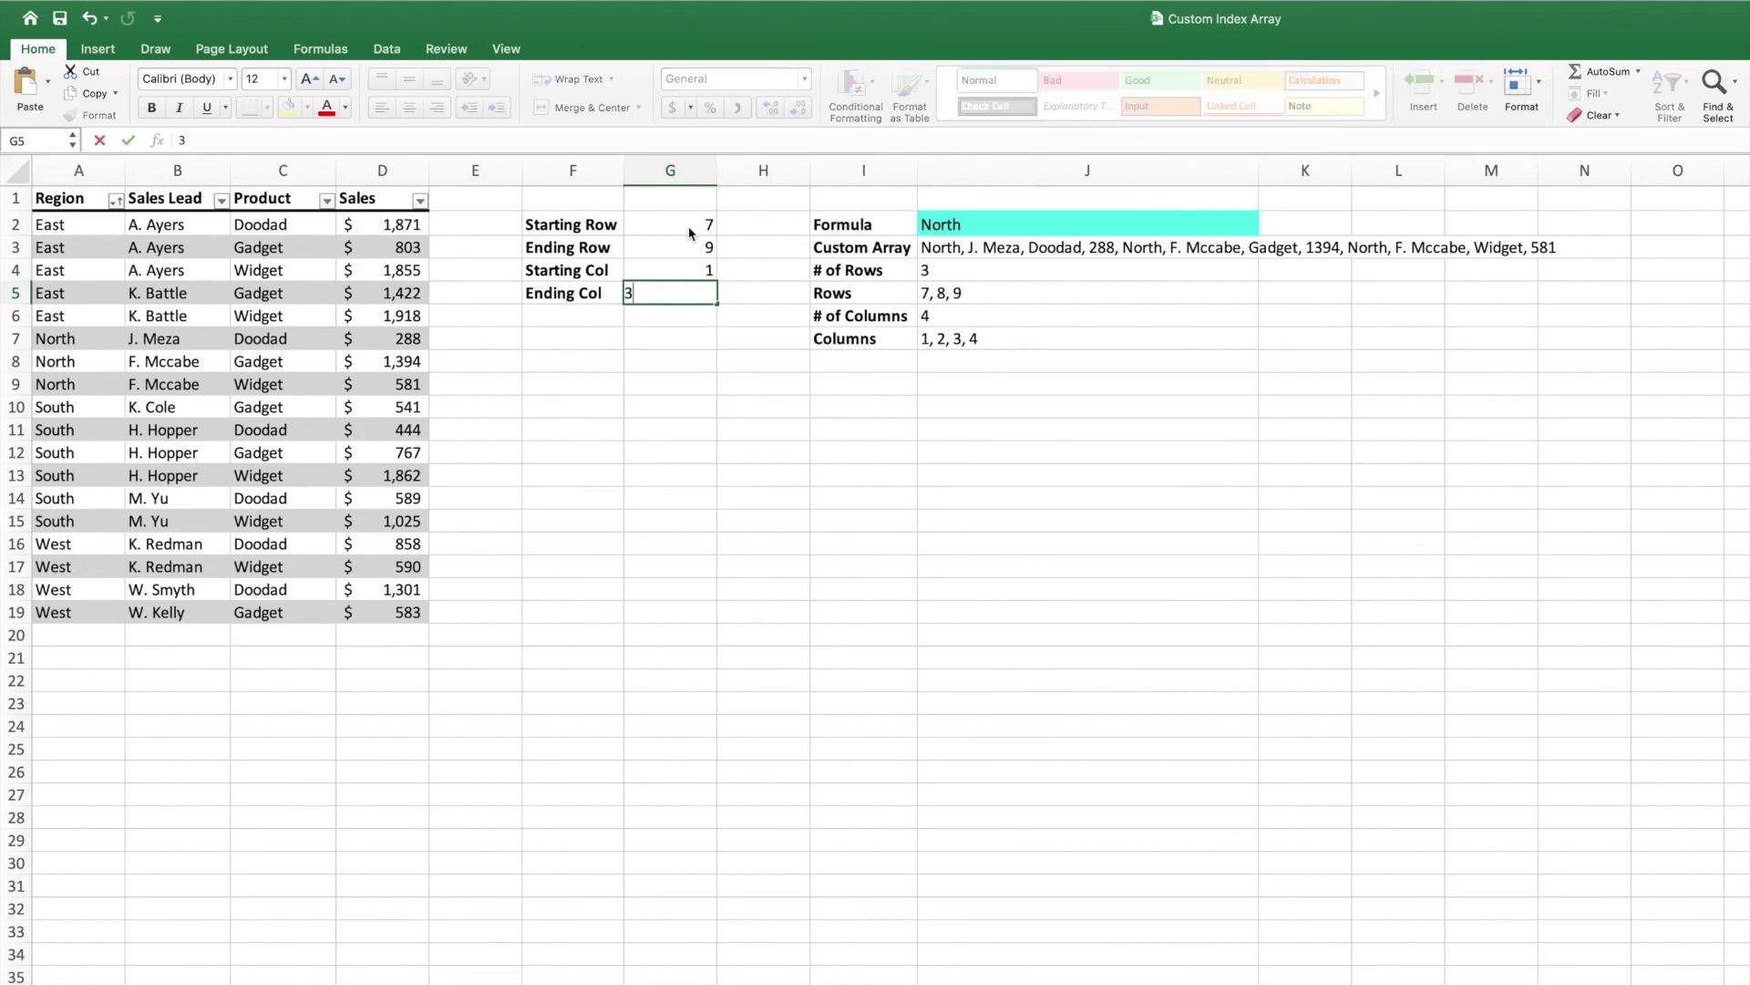
pyautogui.press('Return')
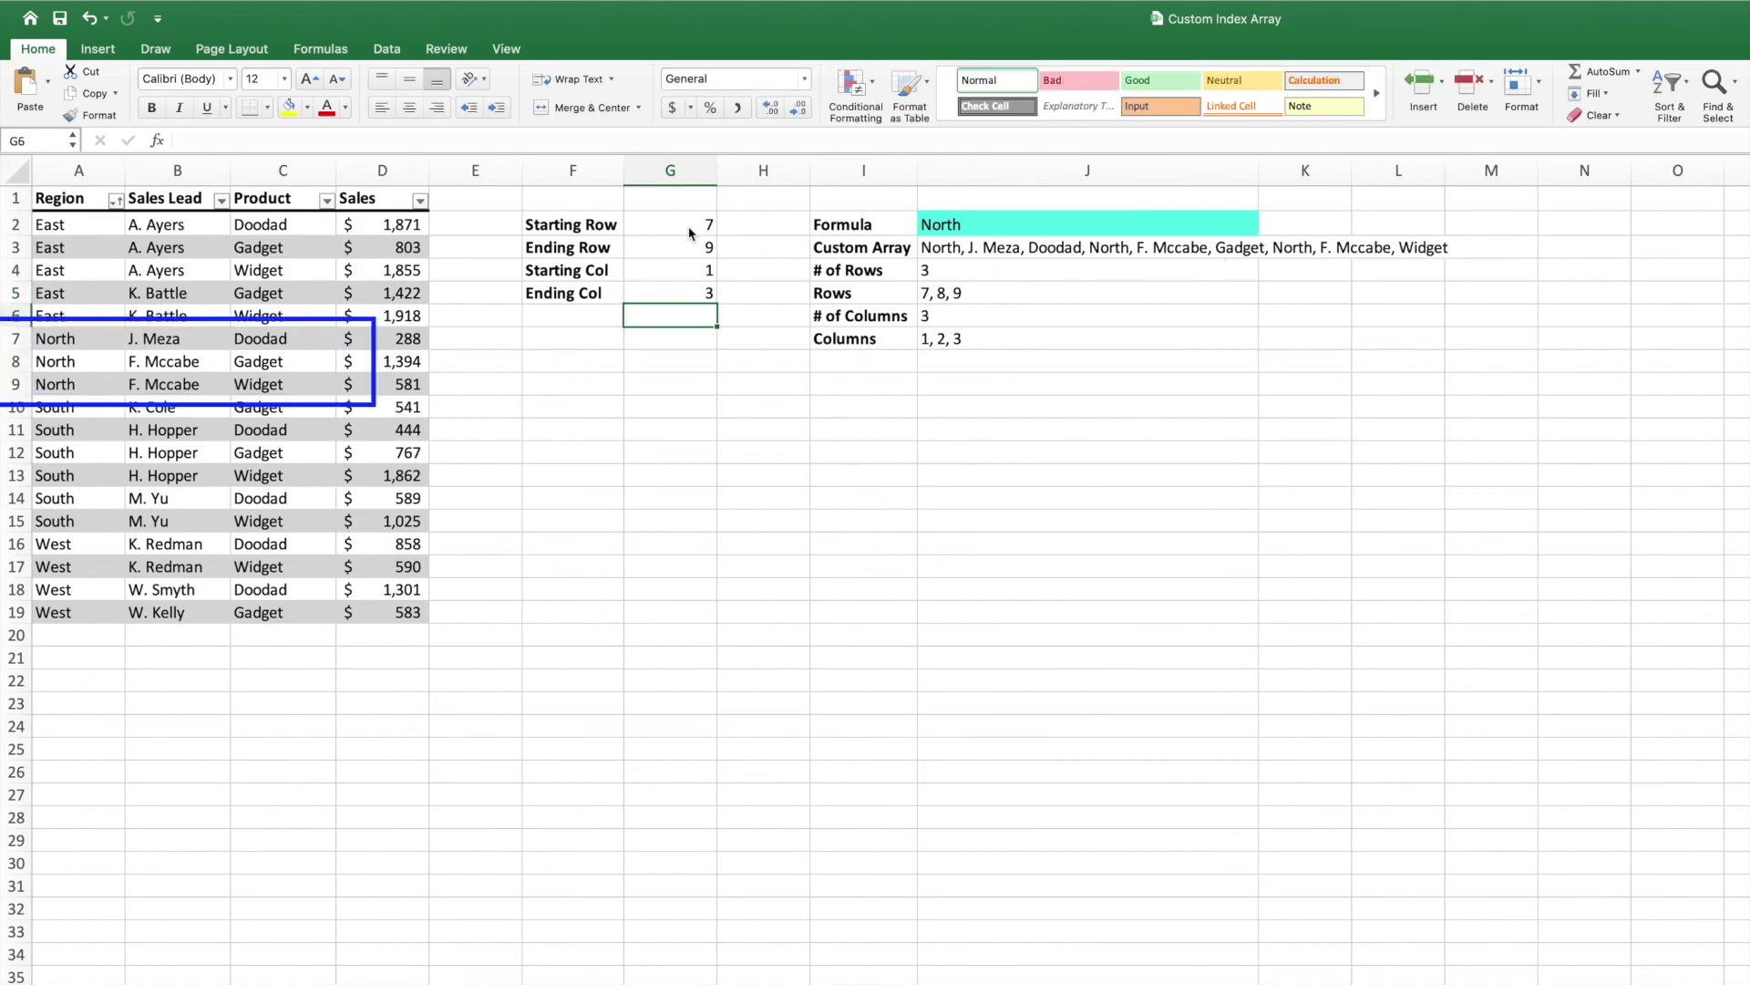